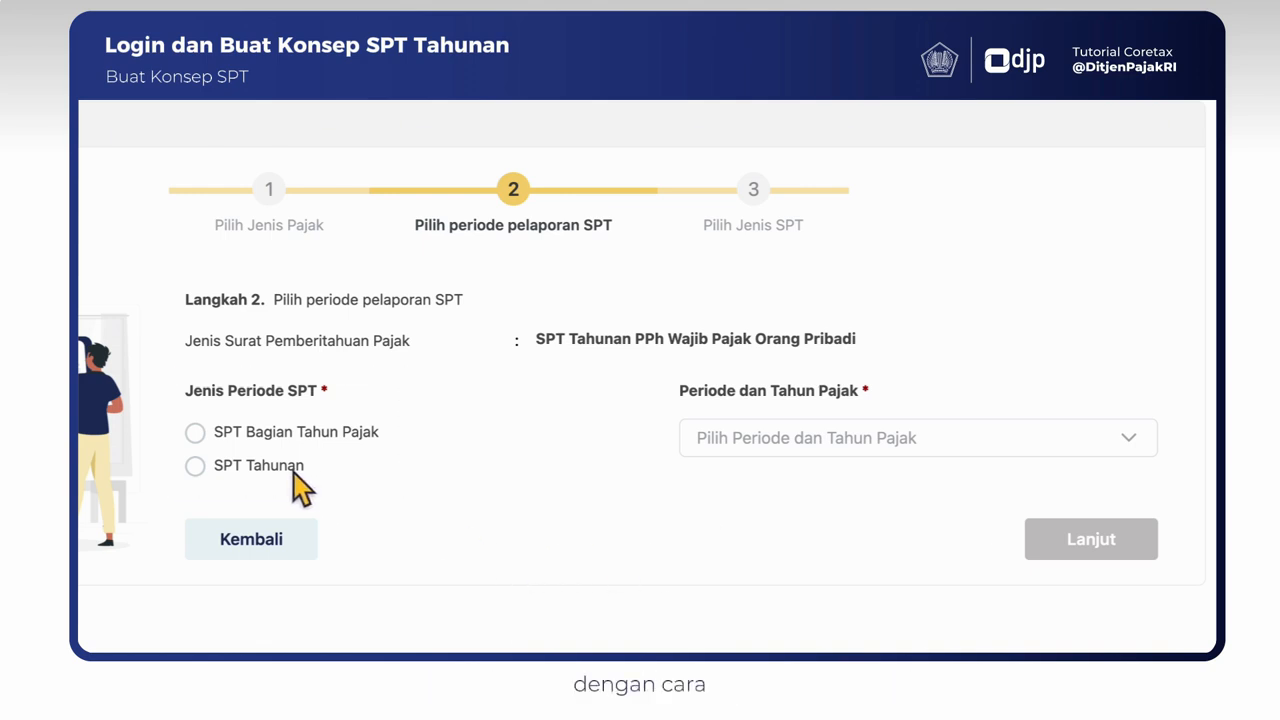
- Set the return's period type to SPT Tahunan and its tax period to Januari - Desember 2025, and continue to the next stage
click(196, 466)
click(790, 449)
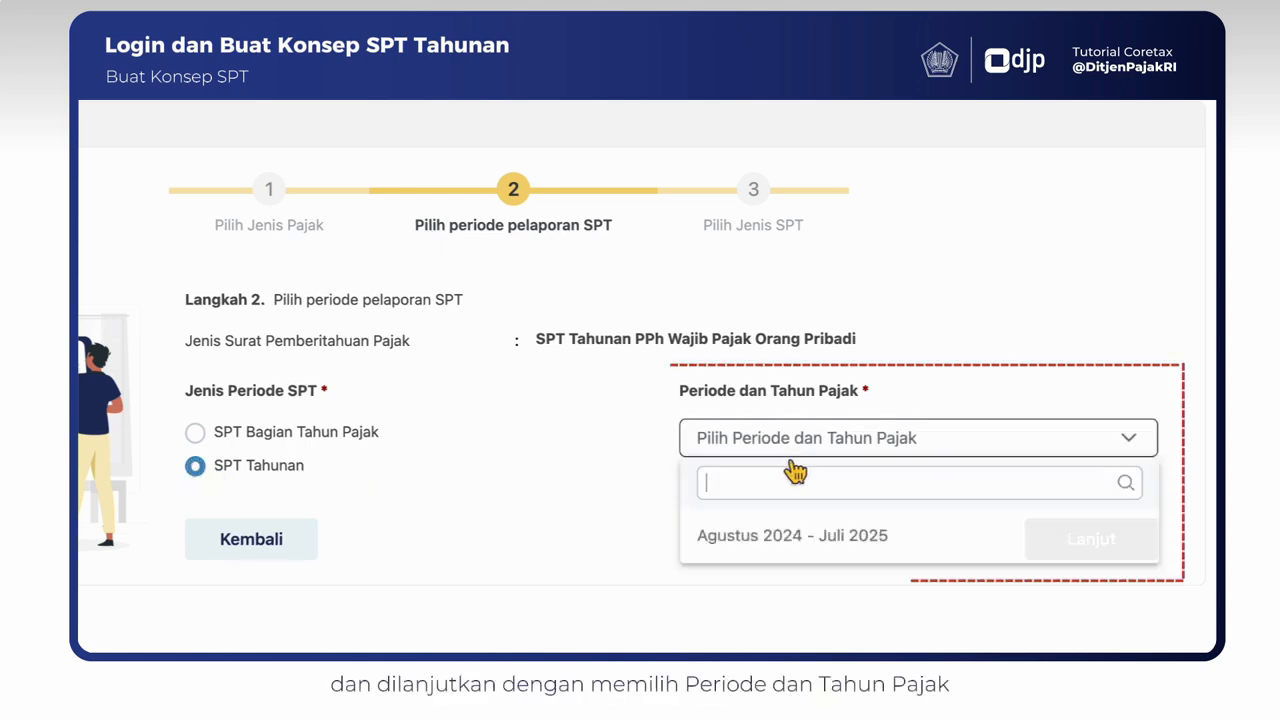
click(752, 534)
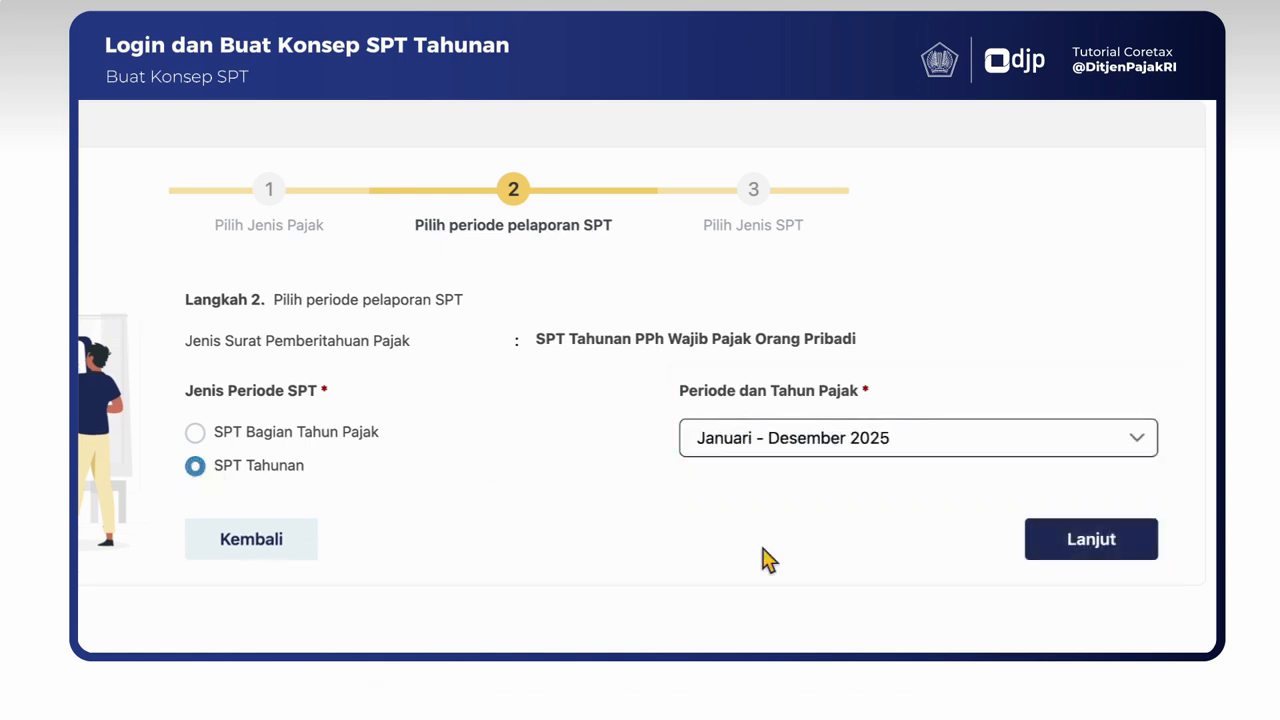
click(1083, 553)
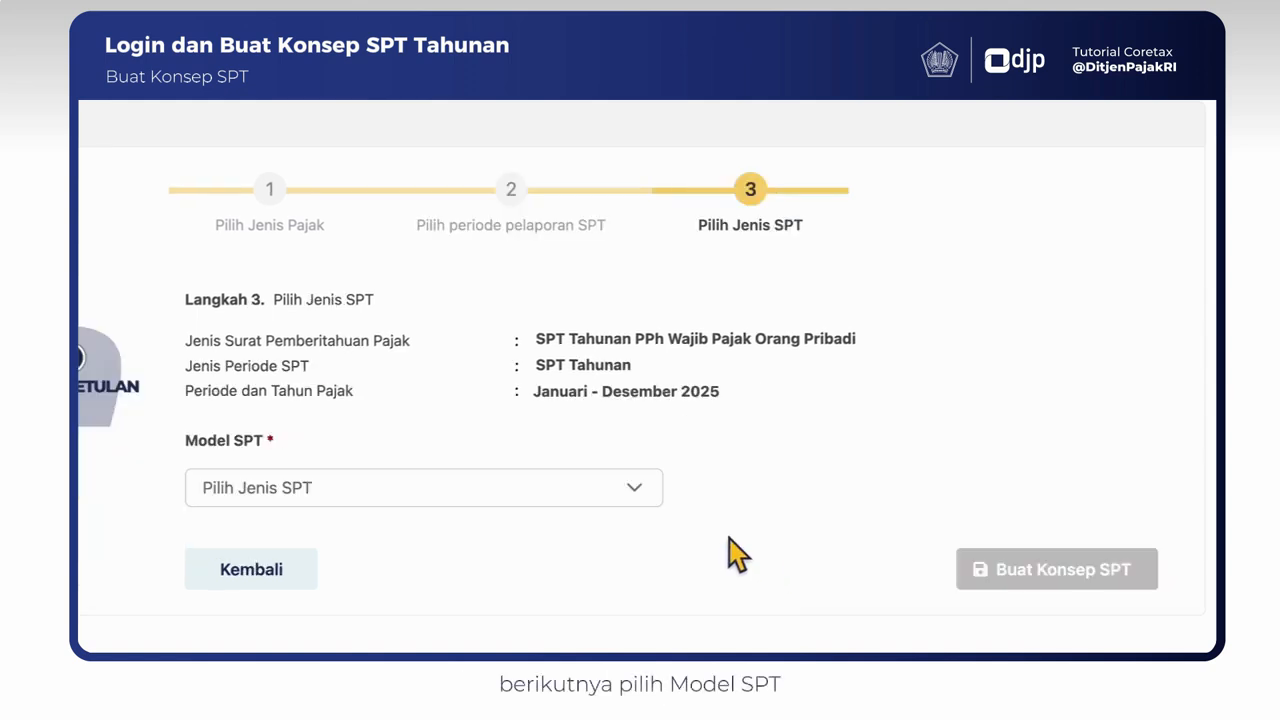
- Create the SPT draft with the model Normal and open the new PPh Orang Pribadi draft for editing
click(636, 488)
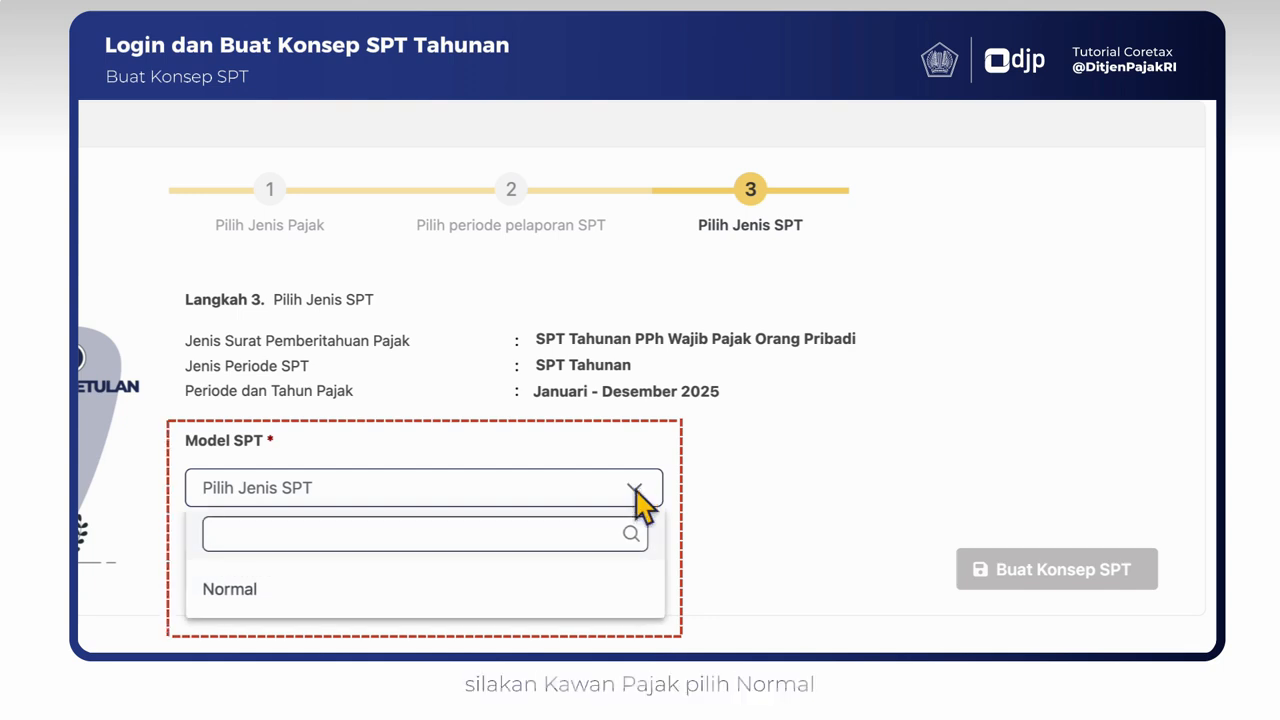
click(616, 592)
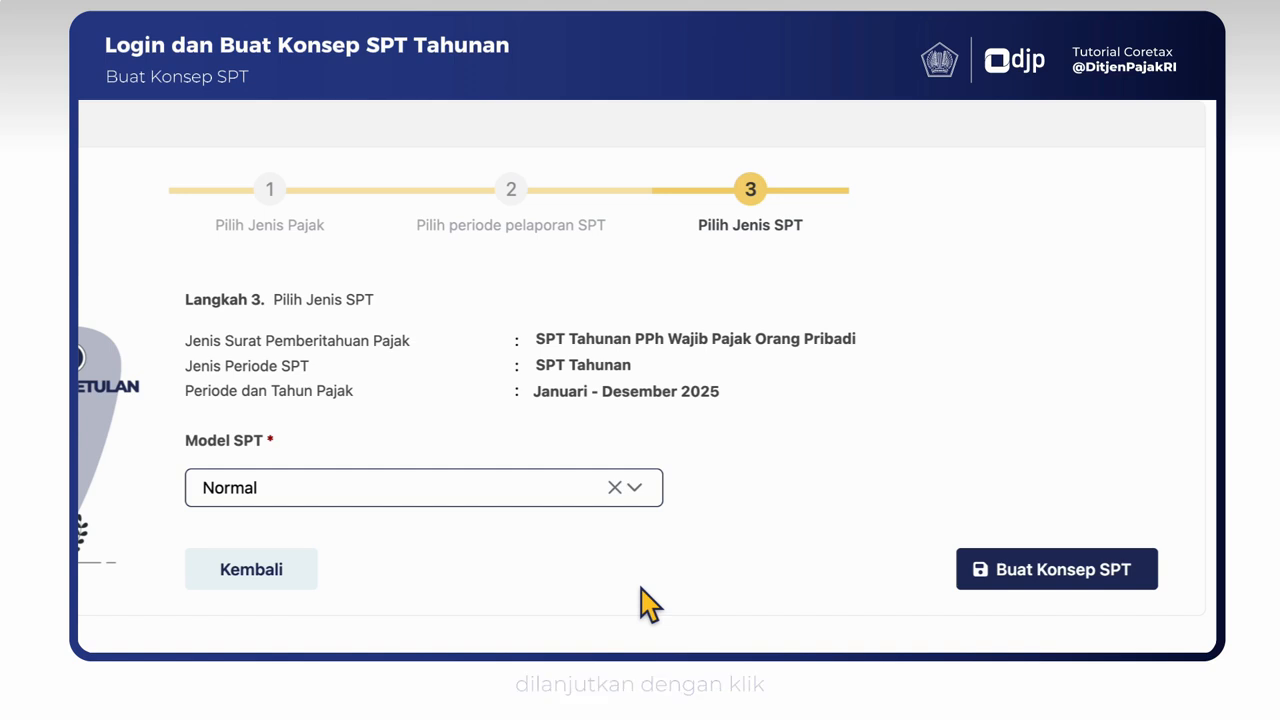
click(1068, 583)
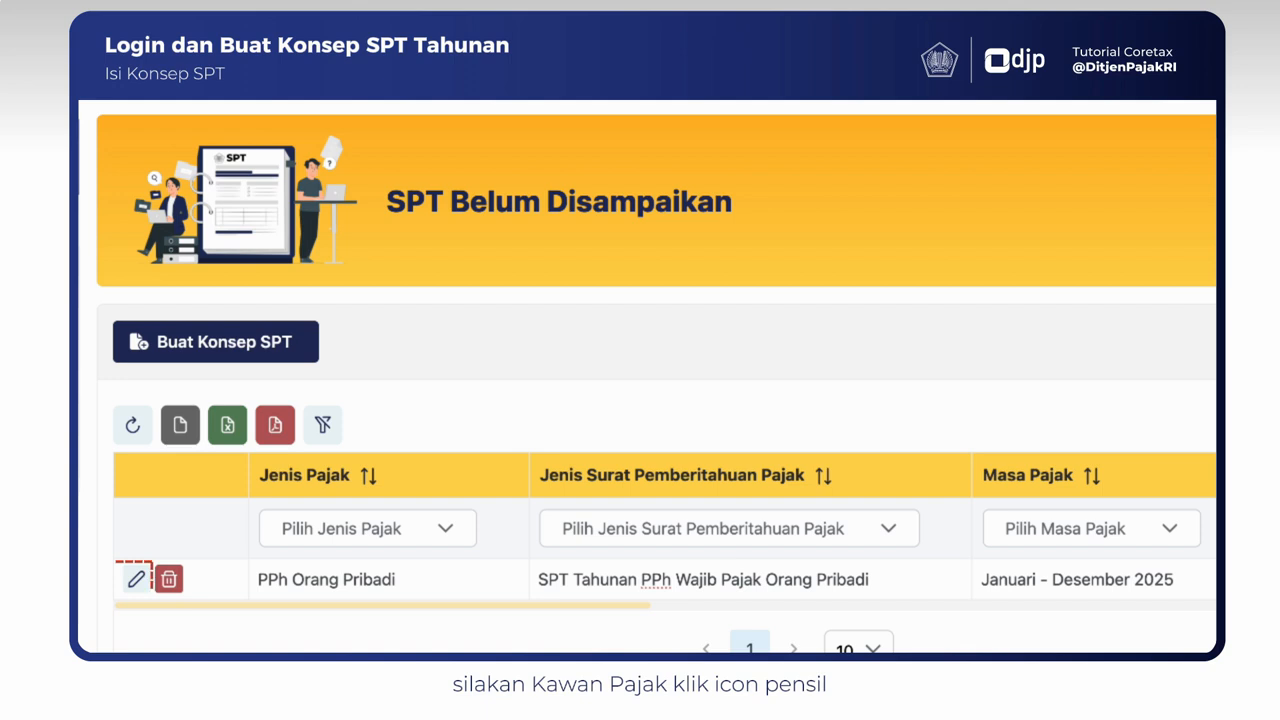
click(142, 598)
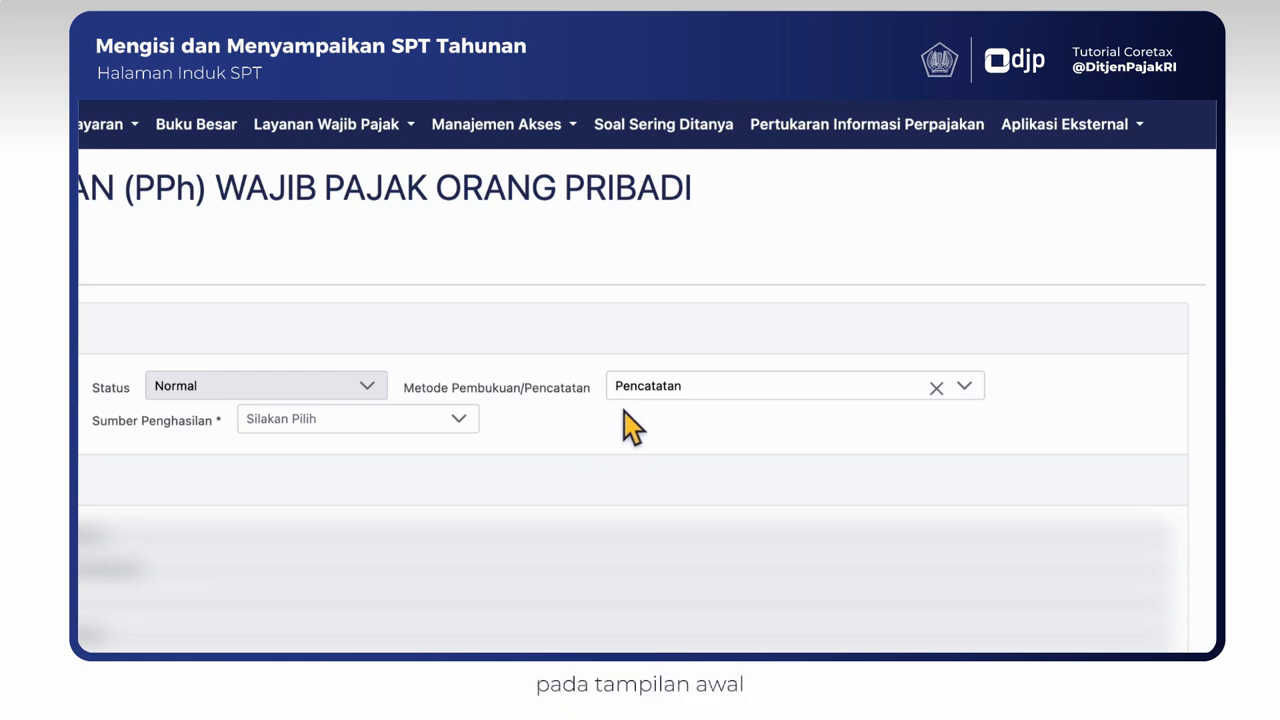
- In the return's header, choose Pencatatan as the bookkeeping method and Kegiatan Usaha as the source of income
click(775, 396)
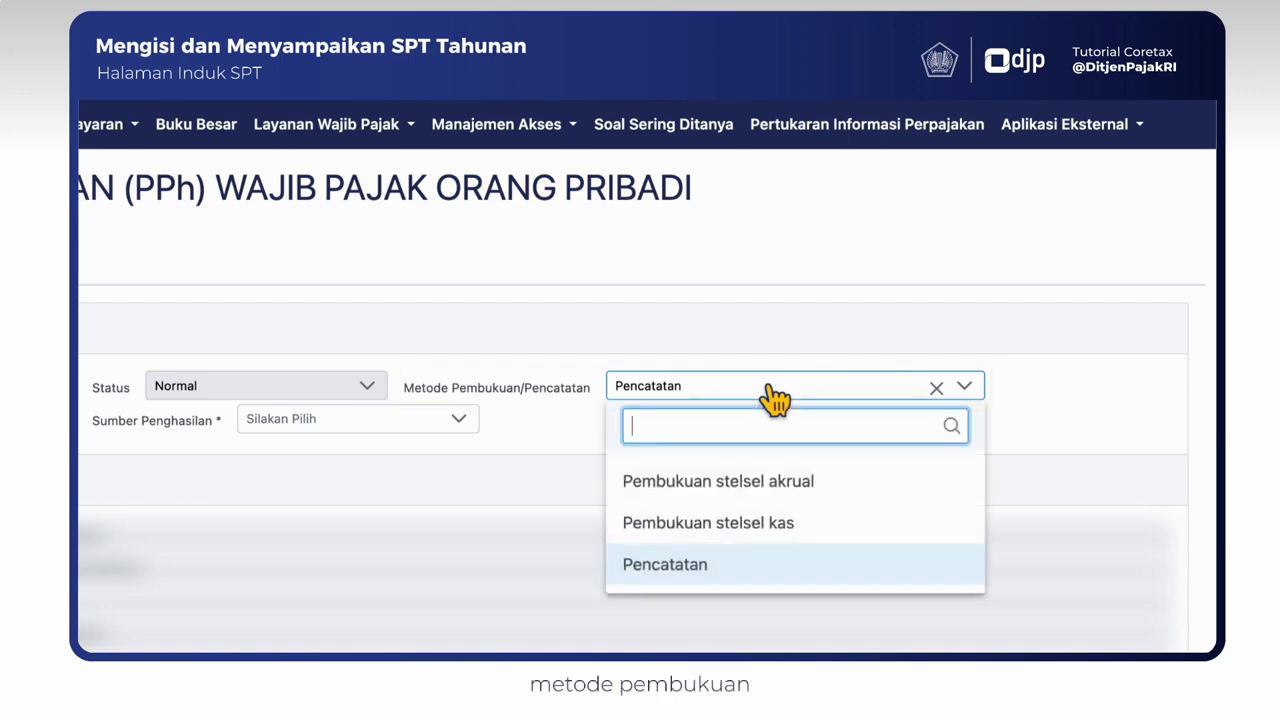
click(765, 576)
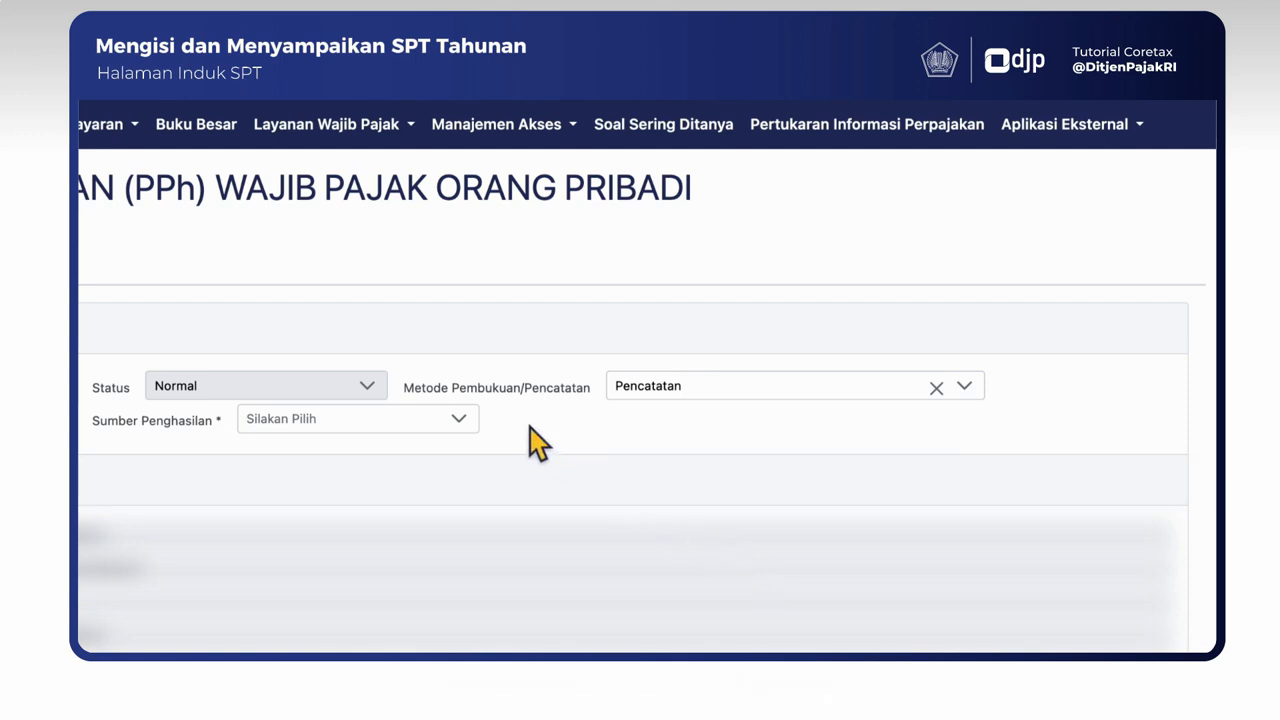
click(461, 425)
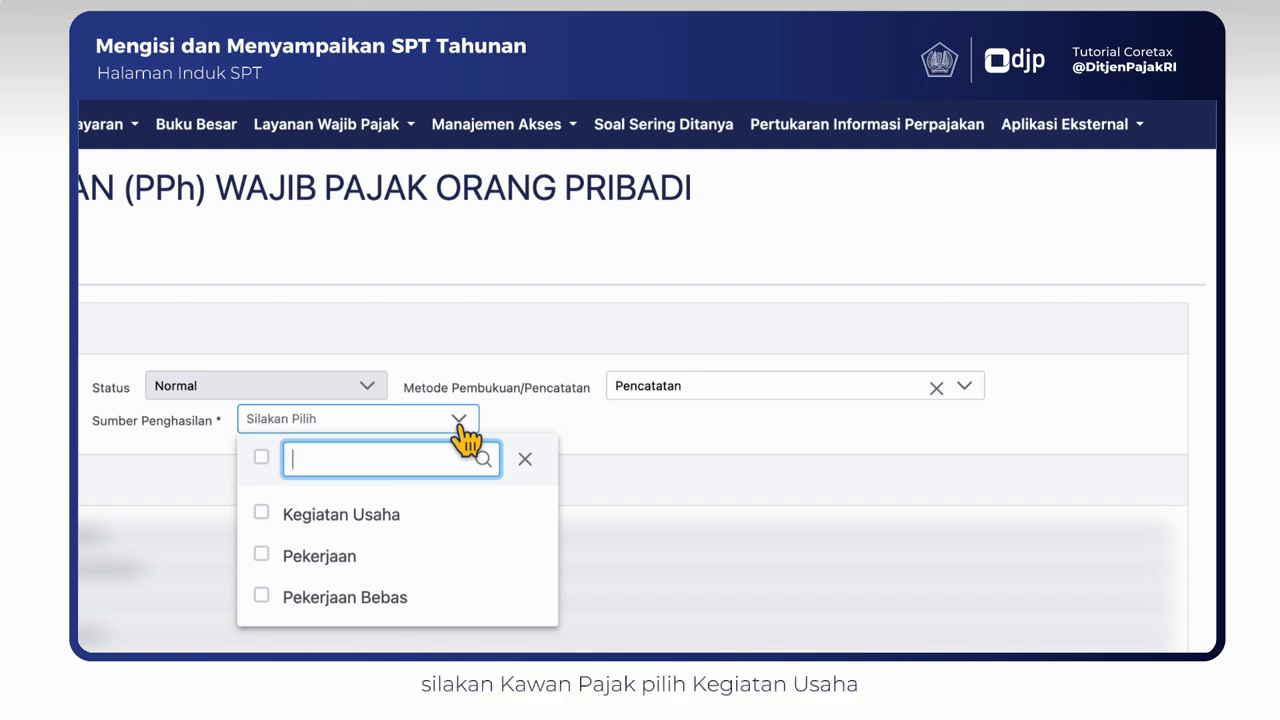
click(372, 520)
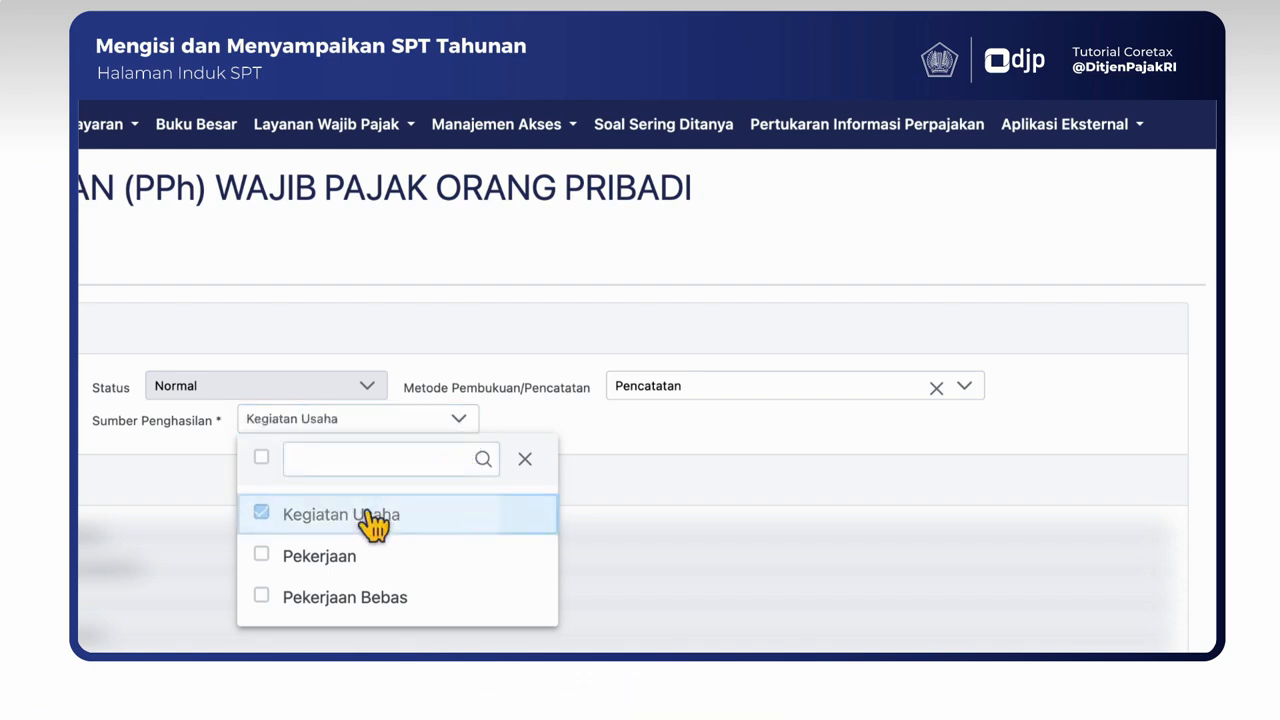
click(594, 457)
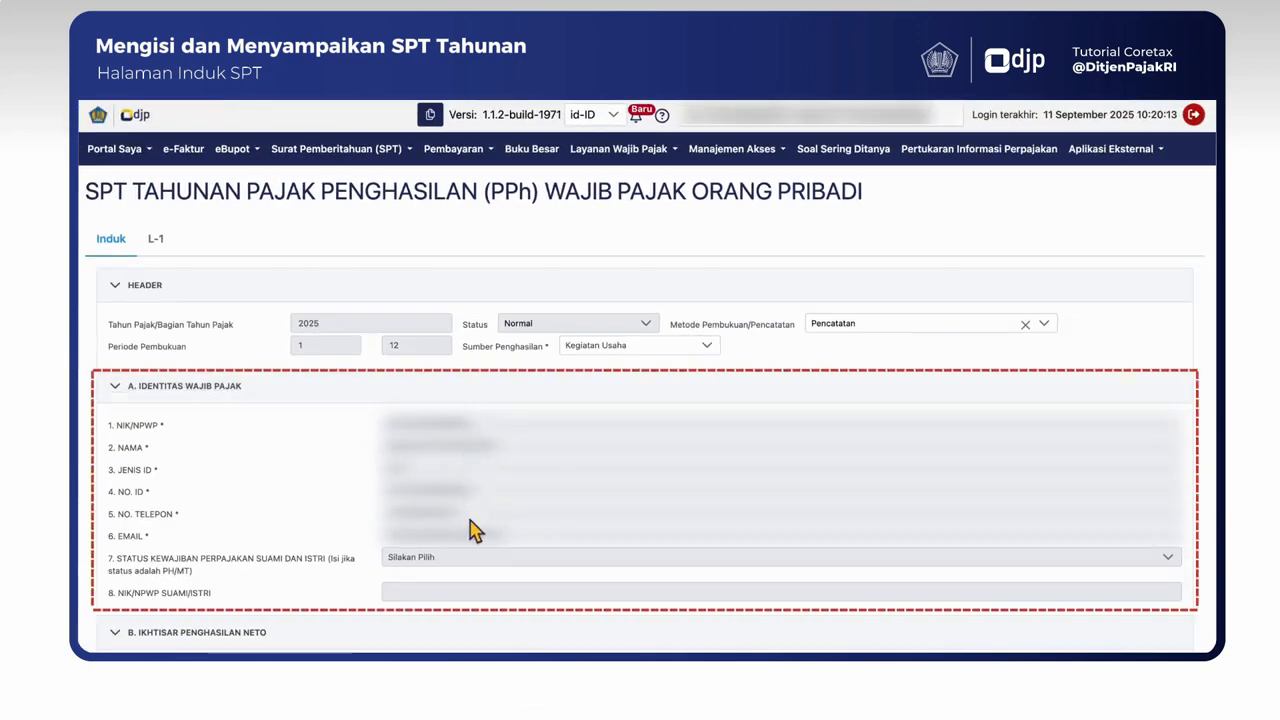
- In section B, answer Tidak to 1.a on domestic employment income and Ya to 1.b.1 on business or freelance income
scroll(475, 533, down, 5)
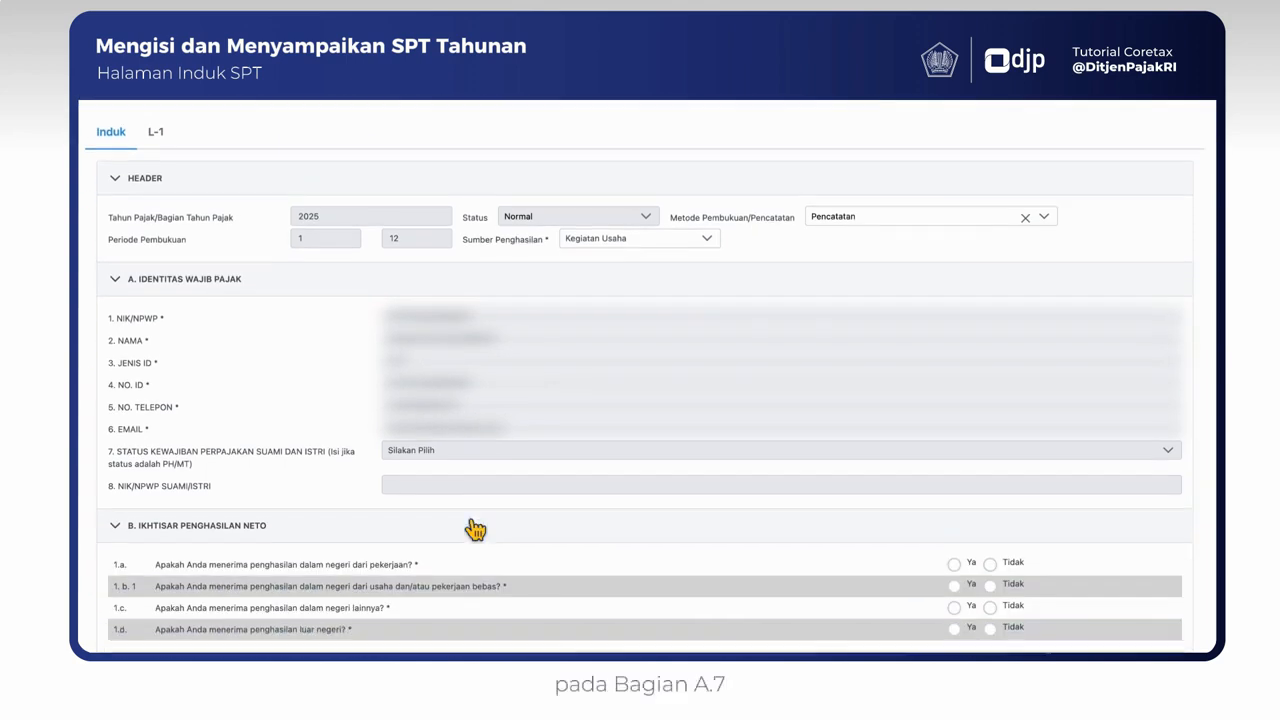
scroll(475, 530, down, 2)
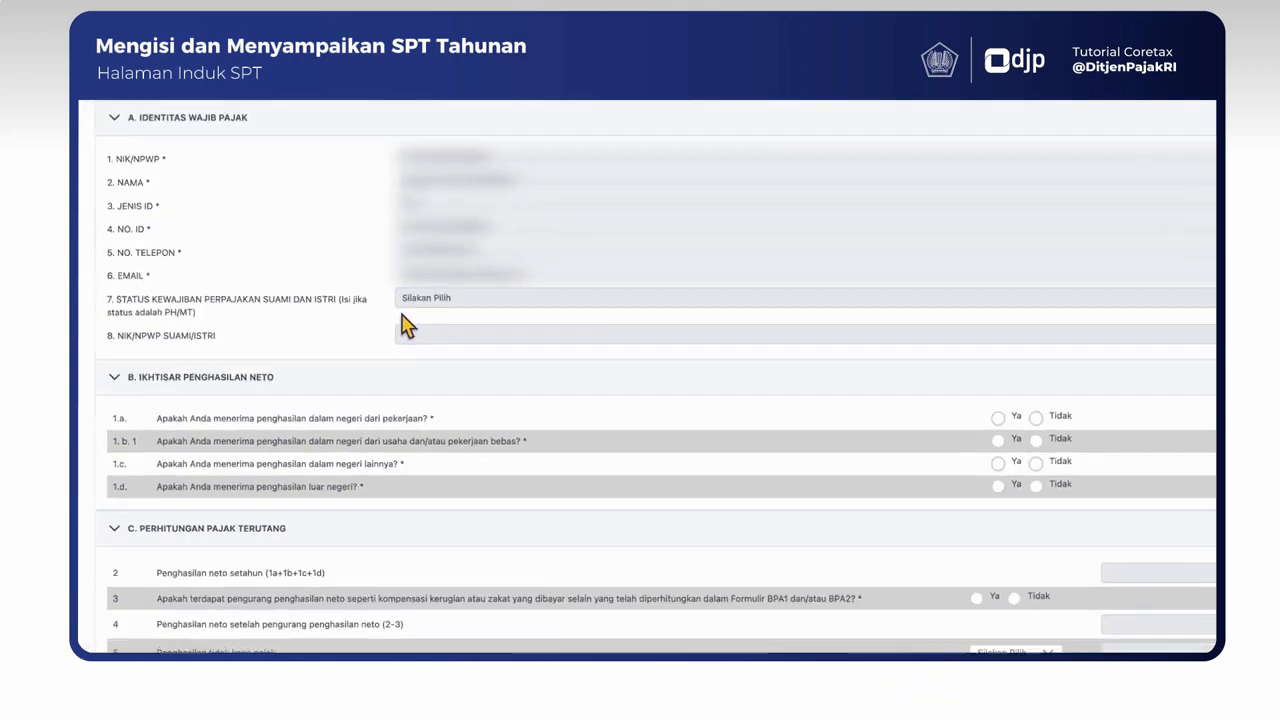
scroll(443, 348, down, 2)
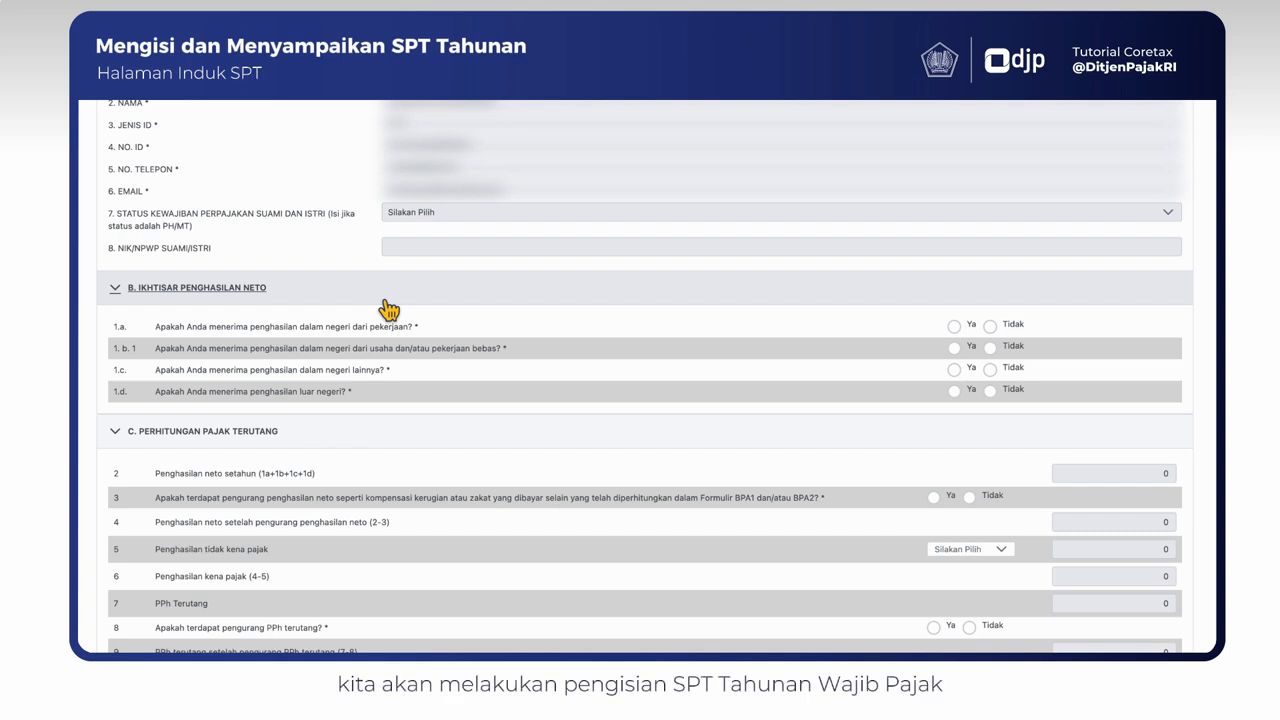
scroll(388, 310, down, 3)
scroll(388, 310, down, 2)
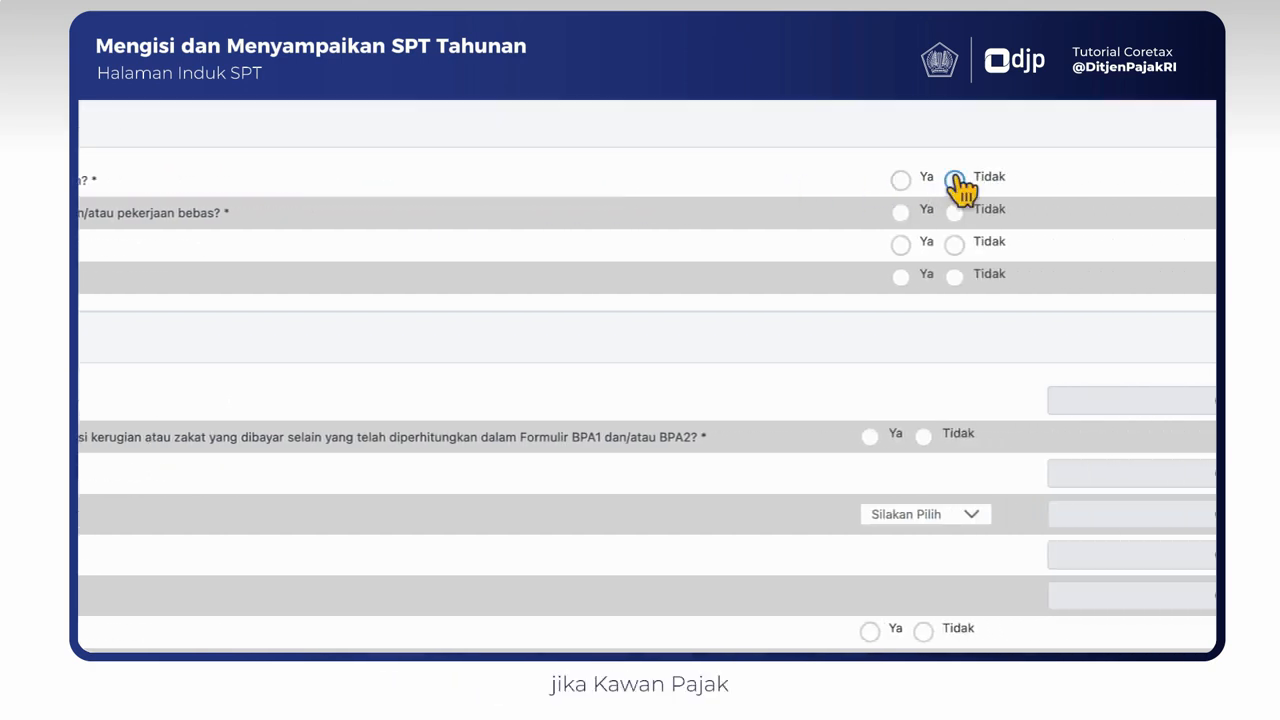
click(954, 180)
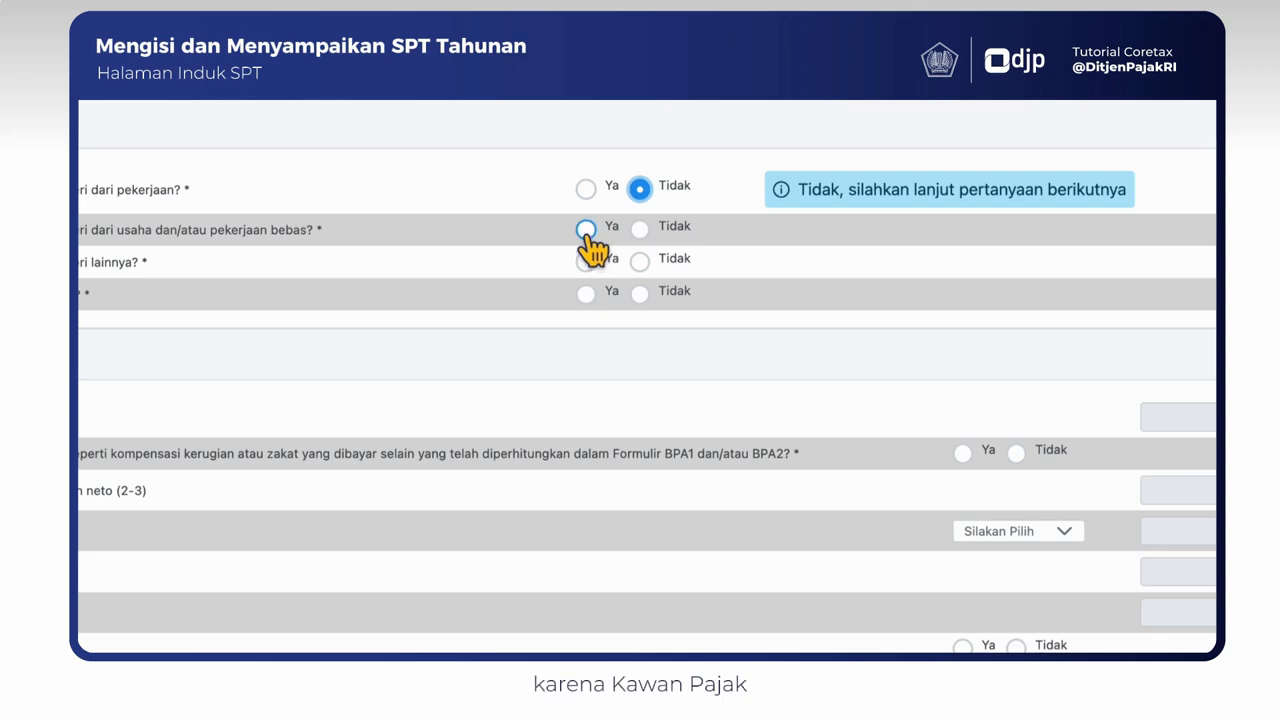
click(827, 228)
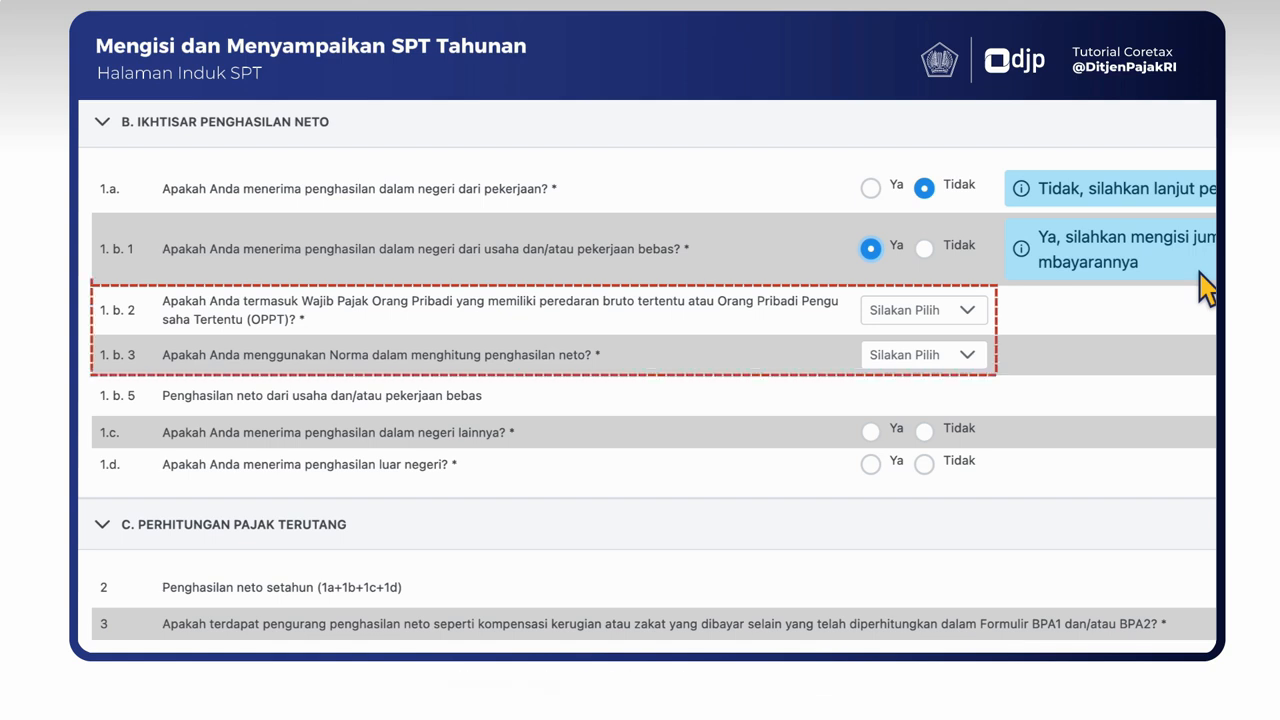
- Answer 1.b.2 with Ya for peredaran bruto tertentu under final tax, and 1.b.3 with Tidak for only final-taxed business income without pembukuan
click(945, 312)
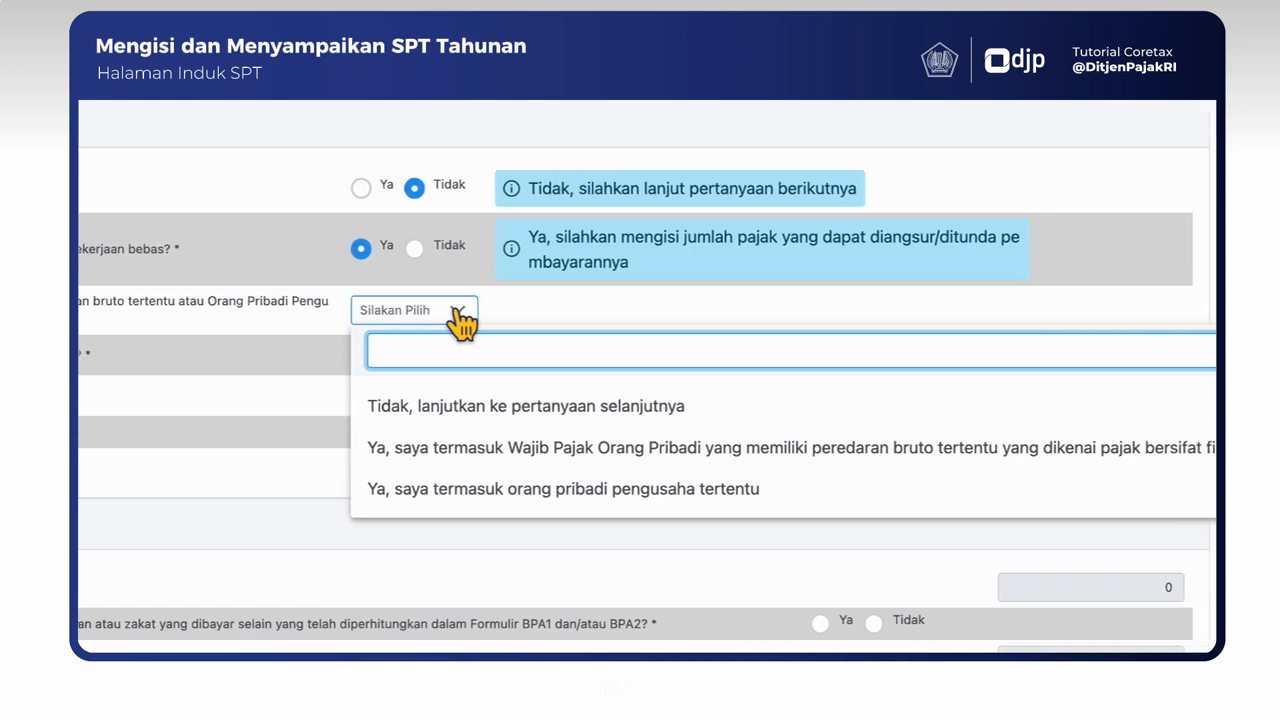
click(778, 470)
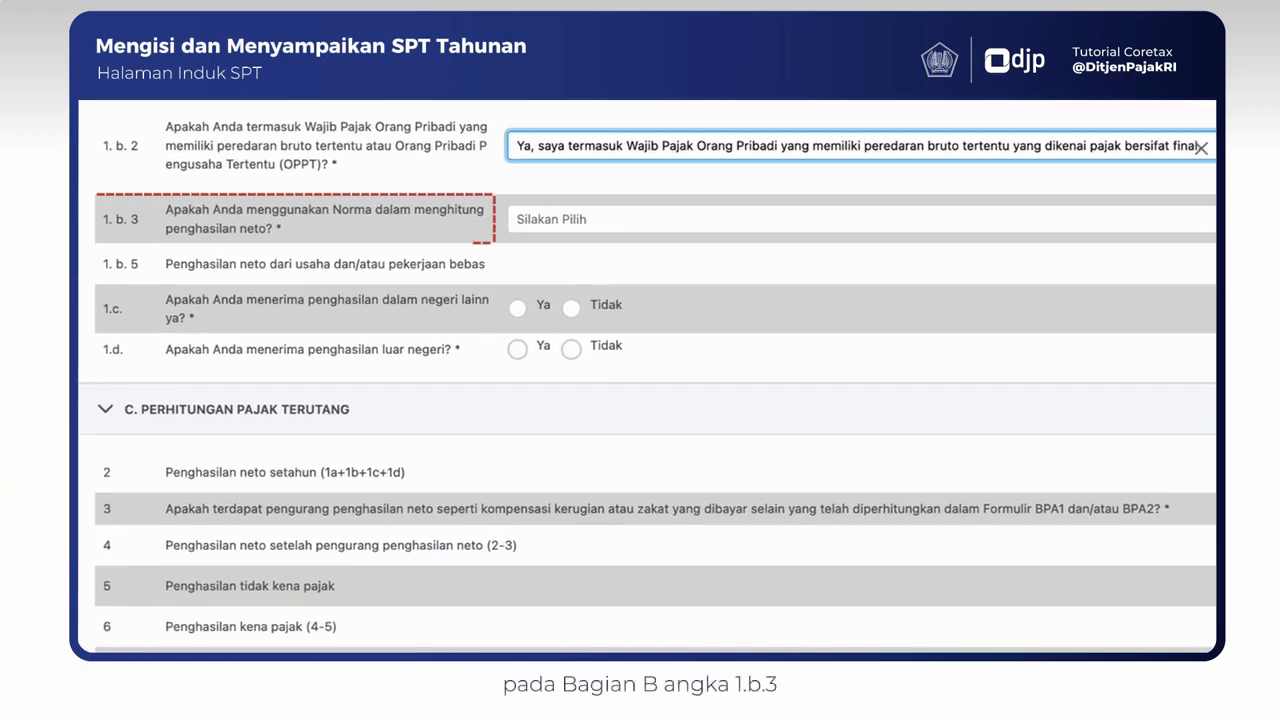
click(1190, 222)
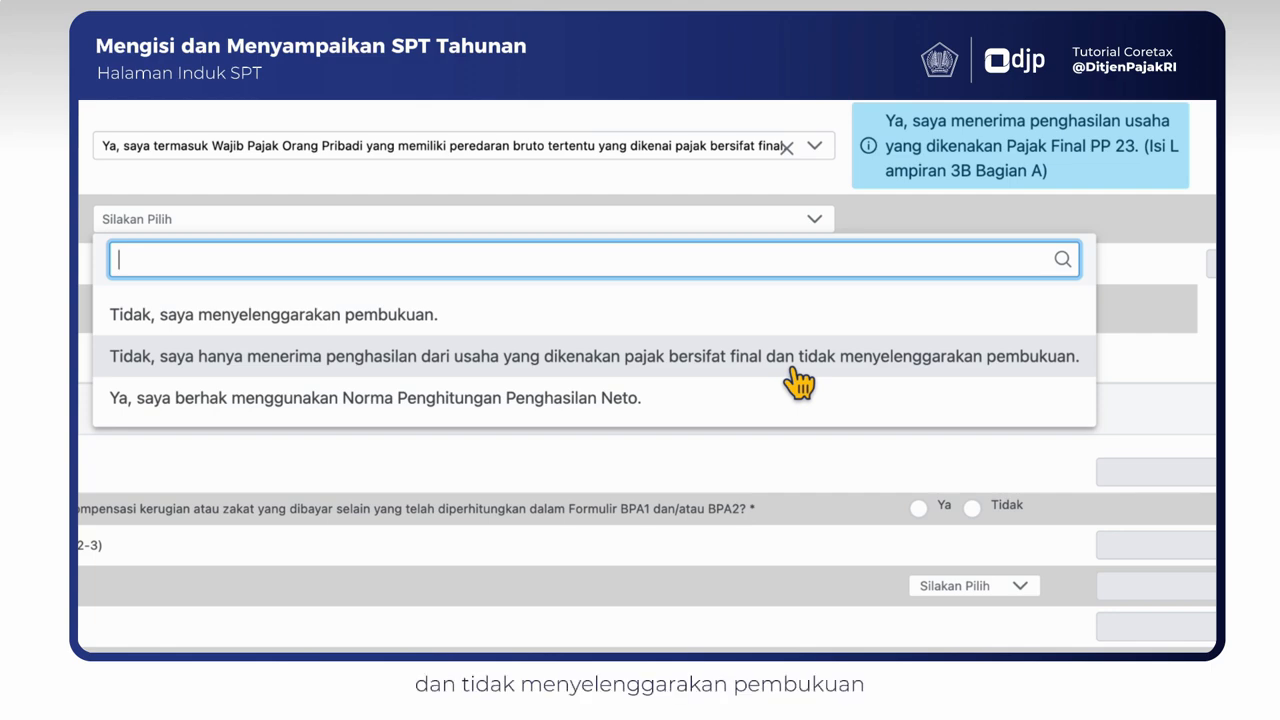
click(800, 380)
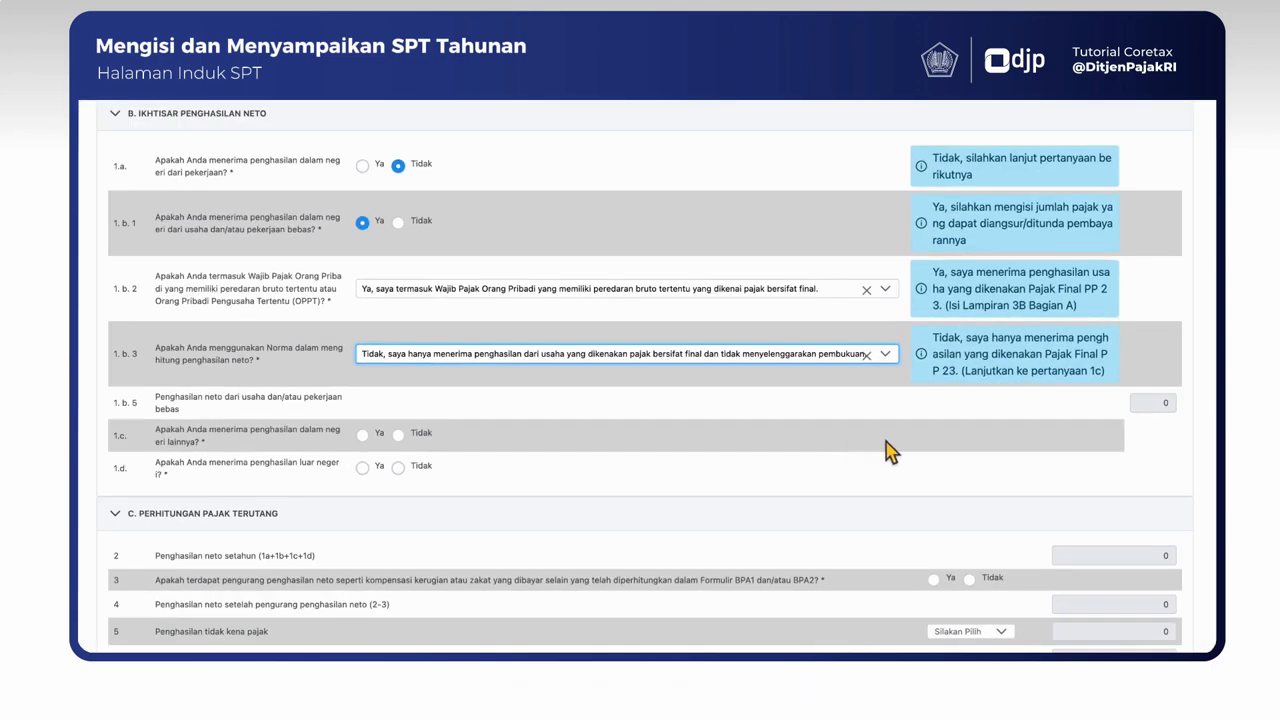
- Answer Tidak to 1.c on other domestic income and to 1.d on foreign income
scroll(901, 406, down, 1)
scroll(906, 424, down, 3)
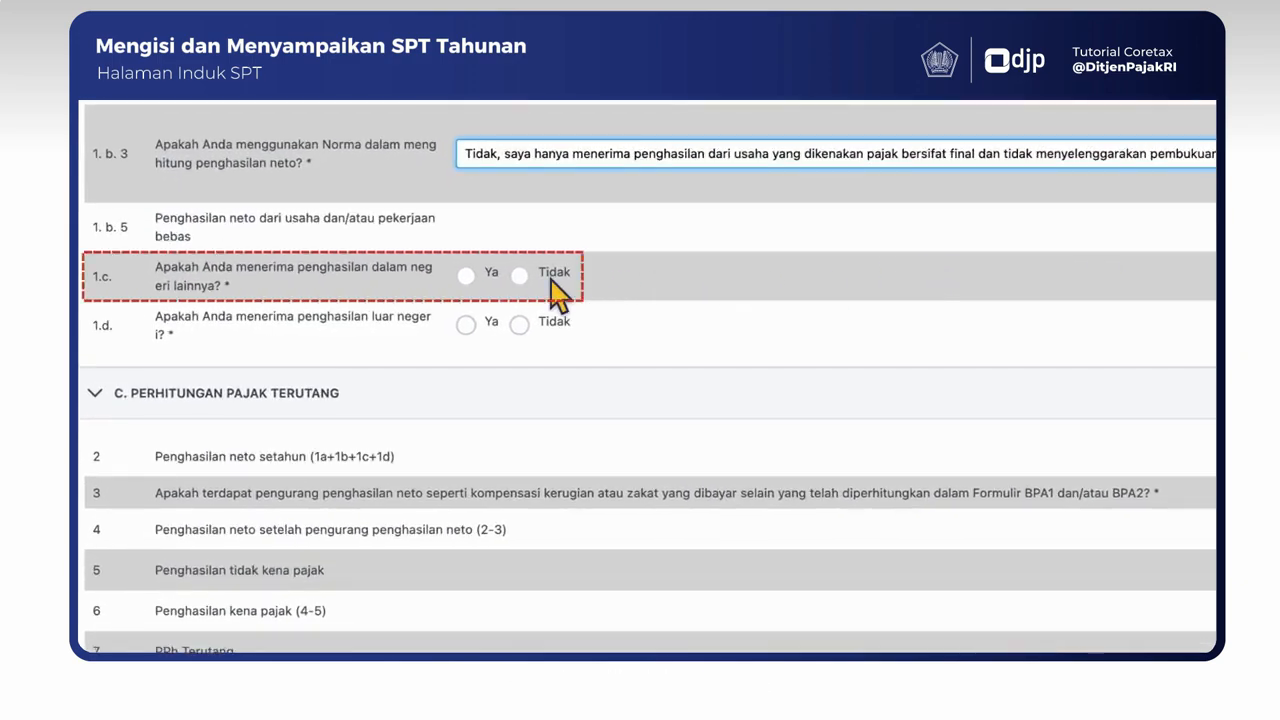
click(519, 277)
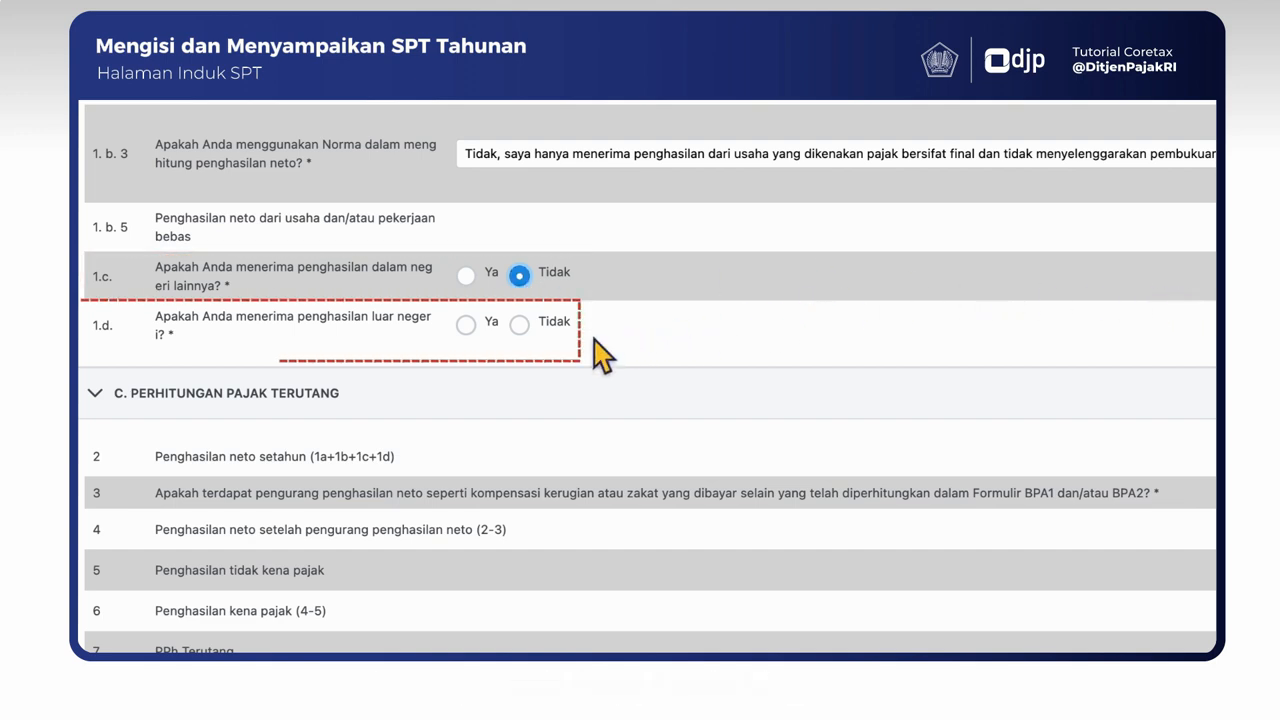
click(519, 325)
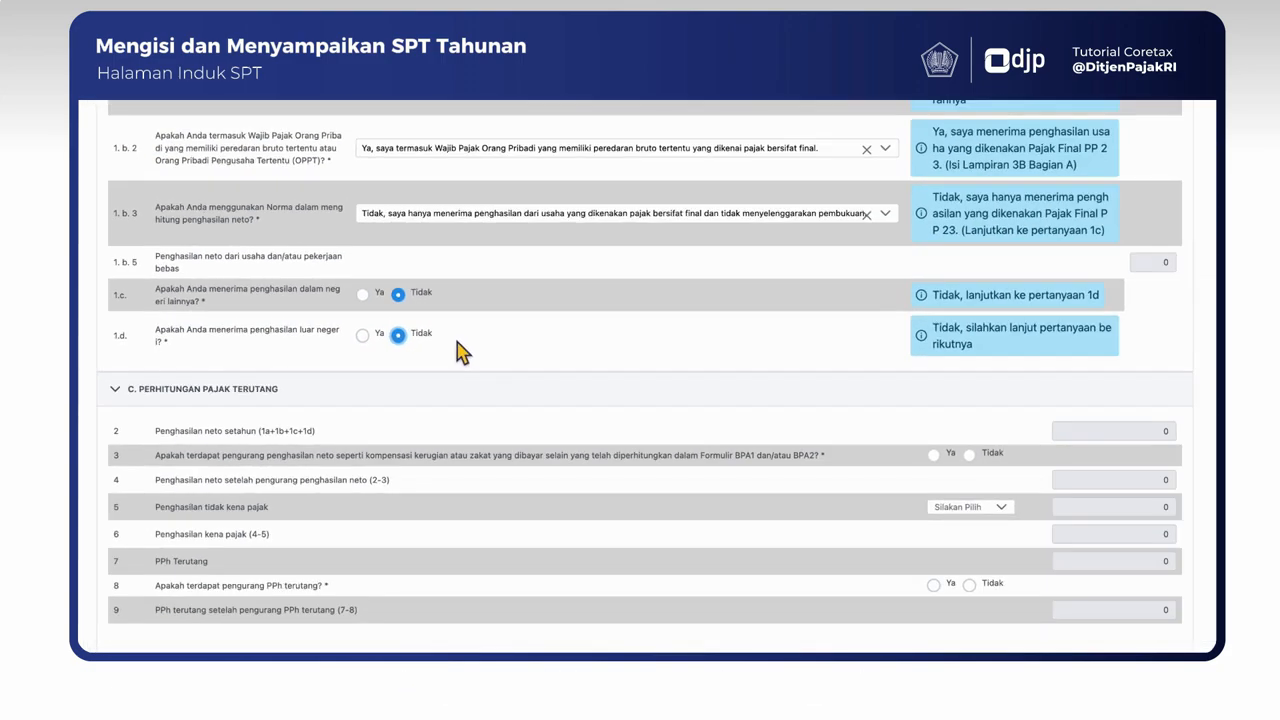
- In section C, answer Tidak to question 3 on net income deductions and question 8 on reductions of PPh terutang
scroll(460, 345, down, 5)
scroll(458, 351, down, 1)
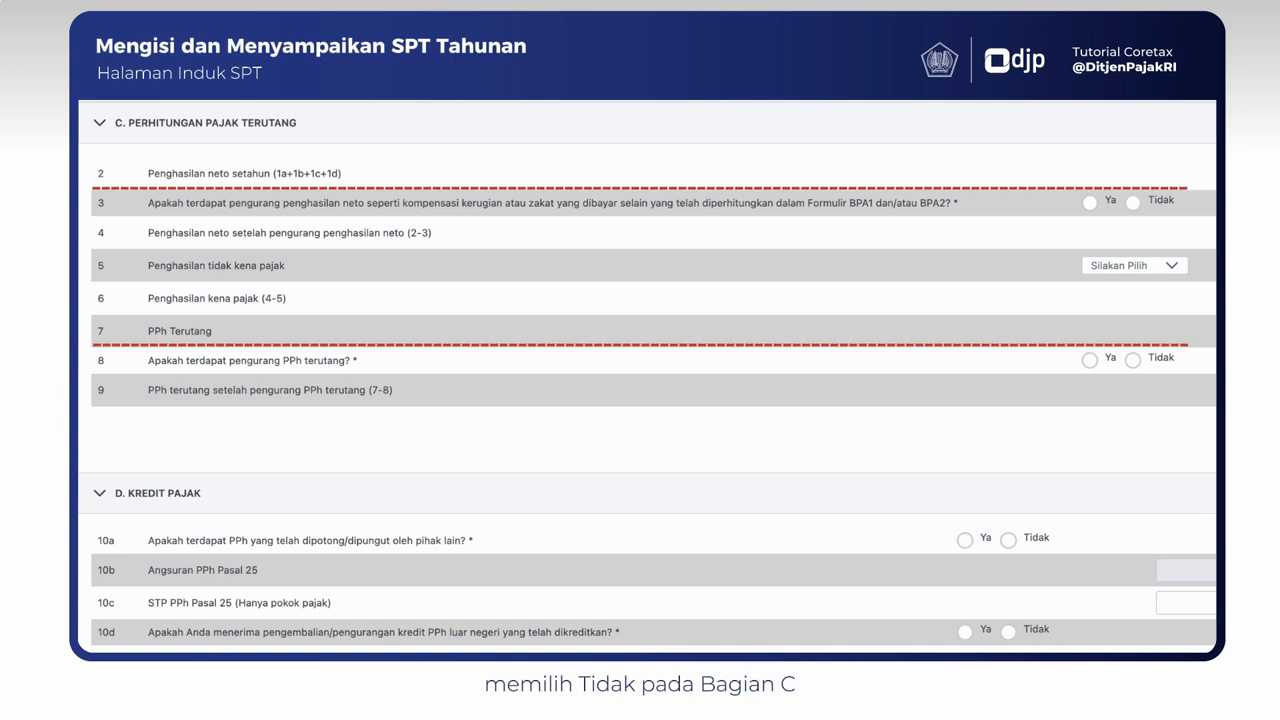
click(1133, 202)
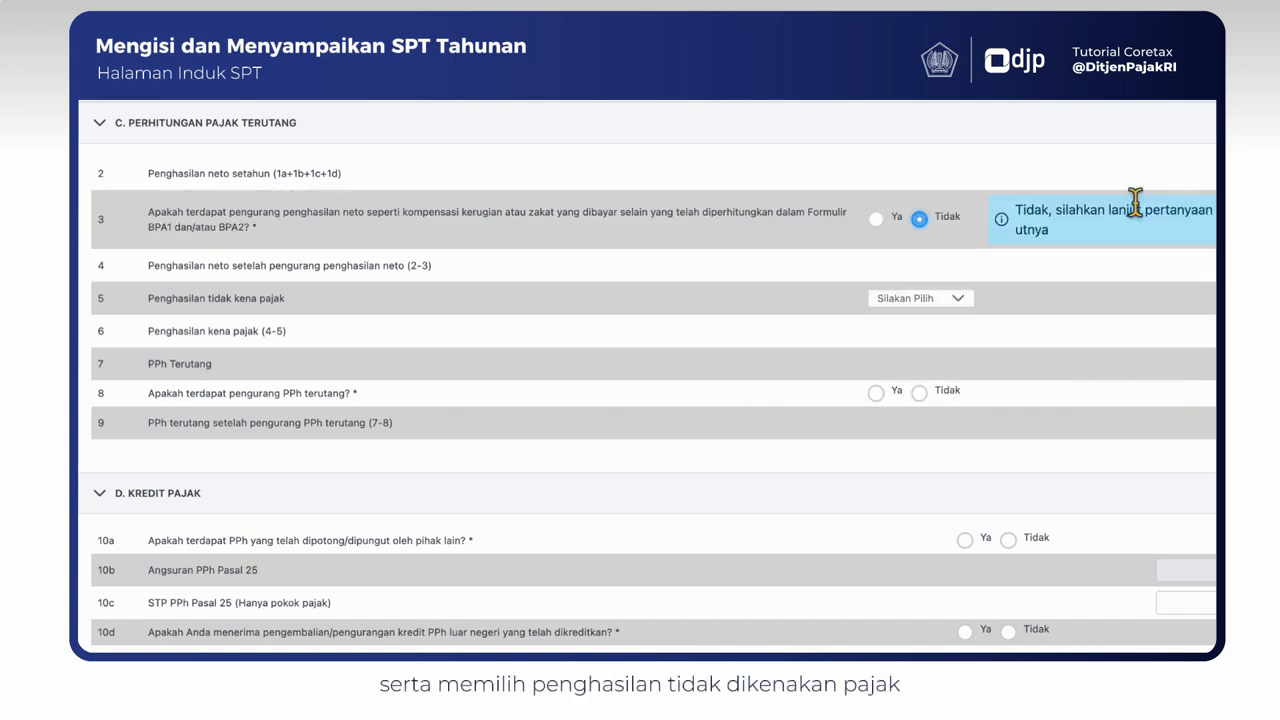
click(920, 392)
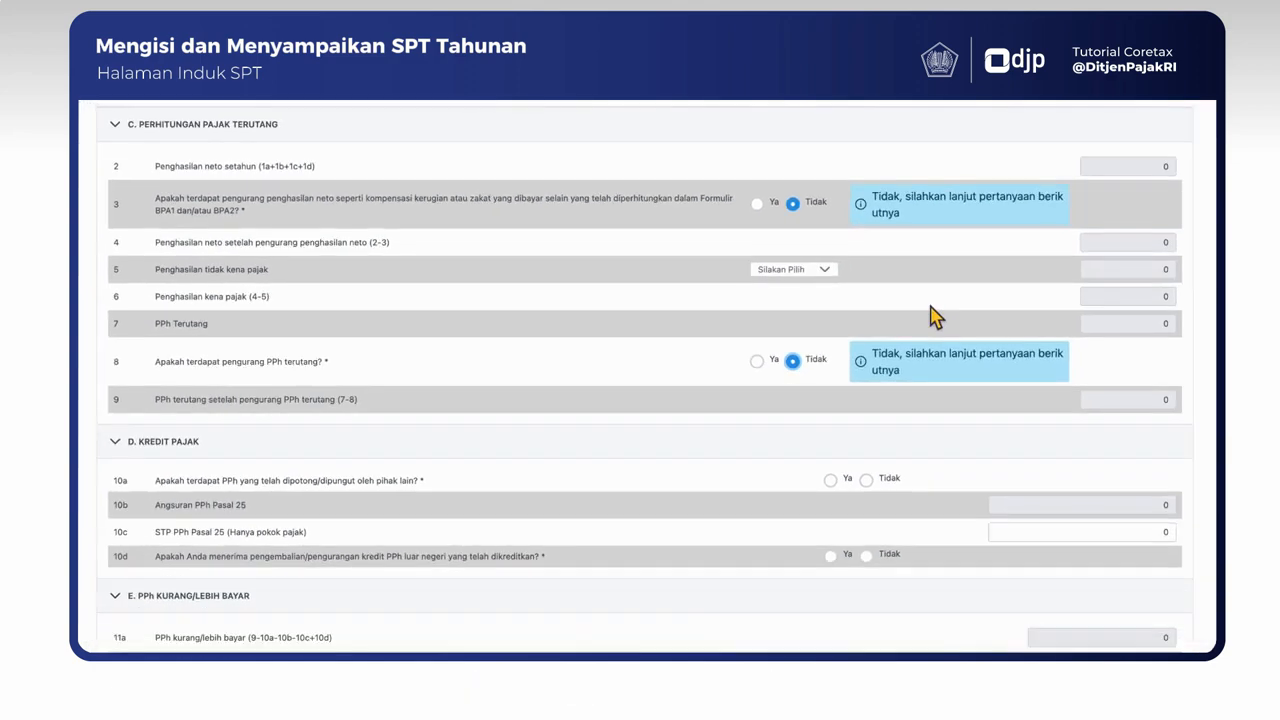
- In section D, answer Tidak to 10a on PPh withheld by other parties and 10d on refunded foreign tax credit
scroll(1022, 337, down, 5)
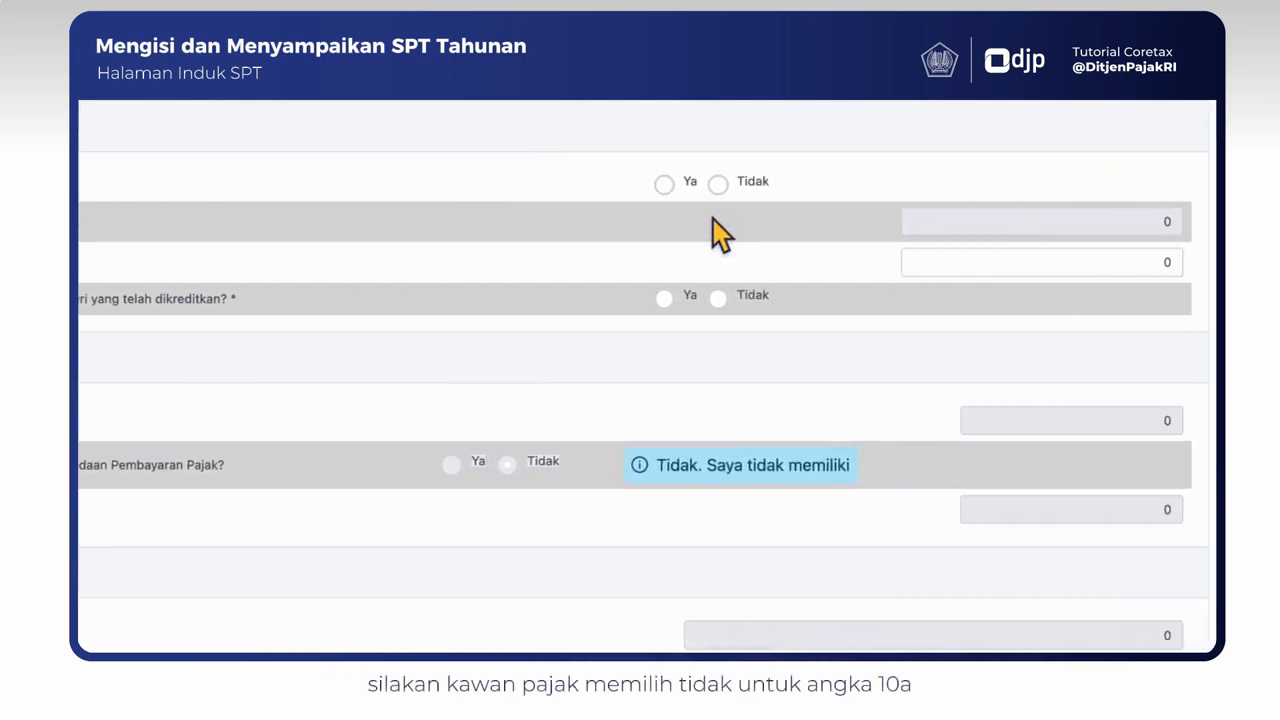
click(718, 184)
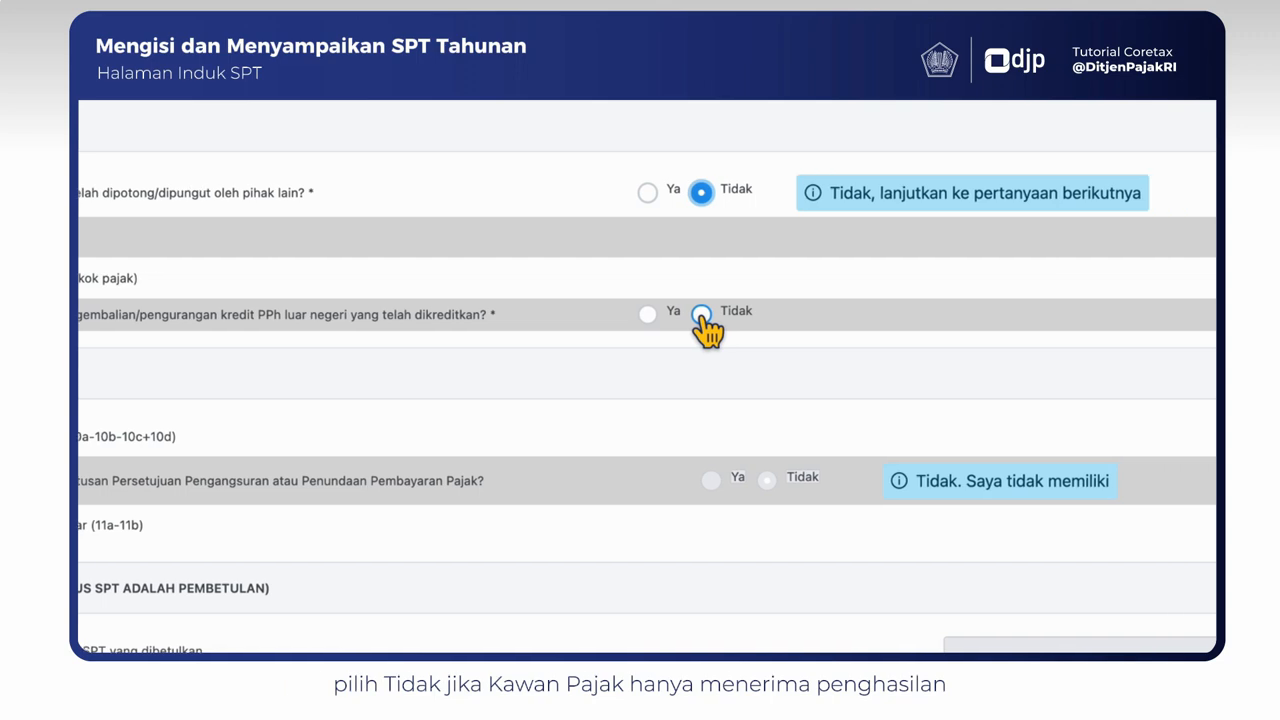
click(701, 314)
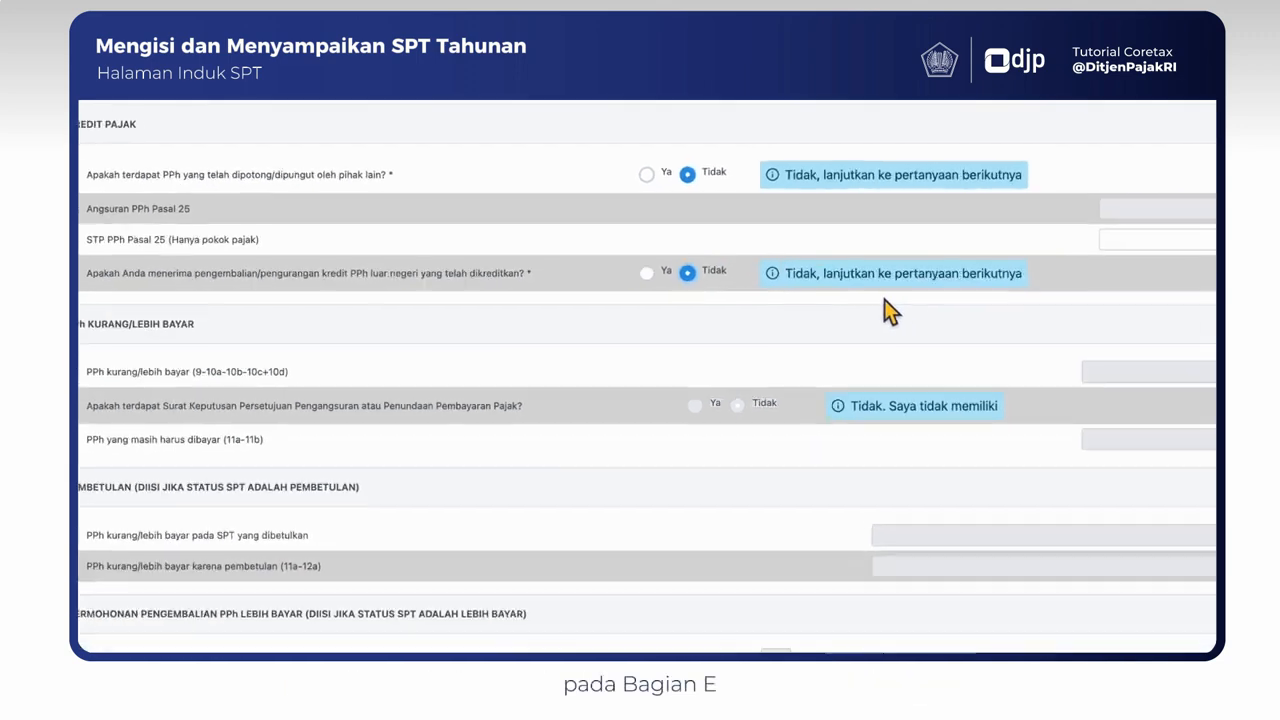
- In section H, answer Tidak to questions 13a, 13b and 13c on PPh Pasal 25 installments for the following tax year
scroll(857, 287, down, 3)
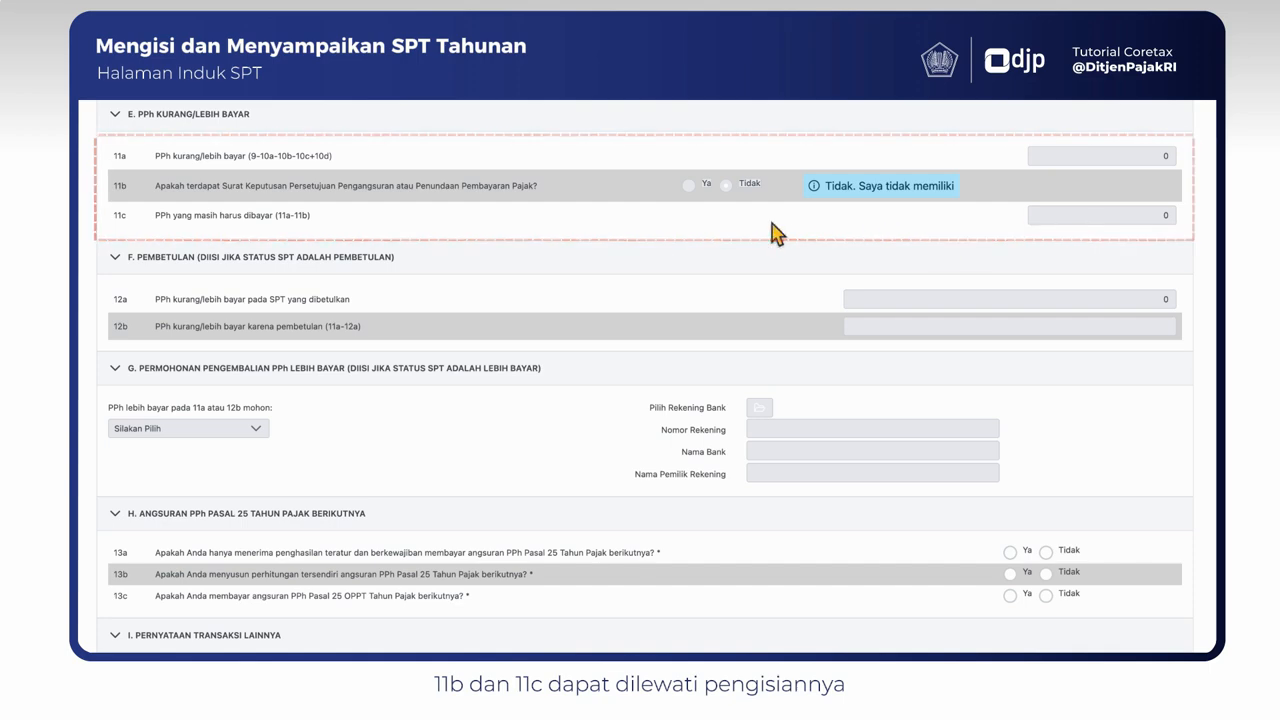
scroll(771, 222, down, 2)
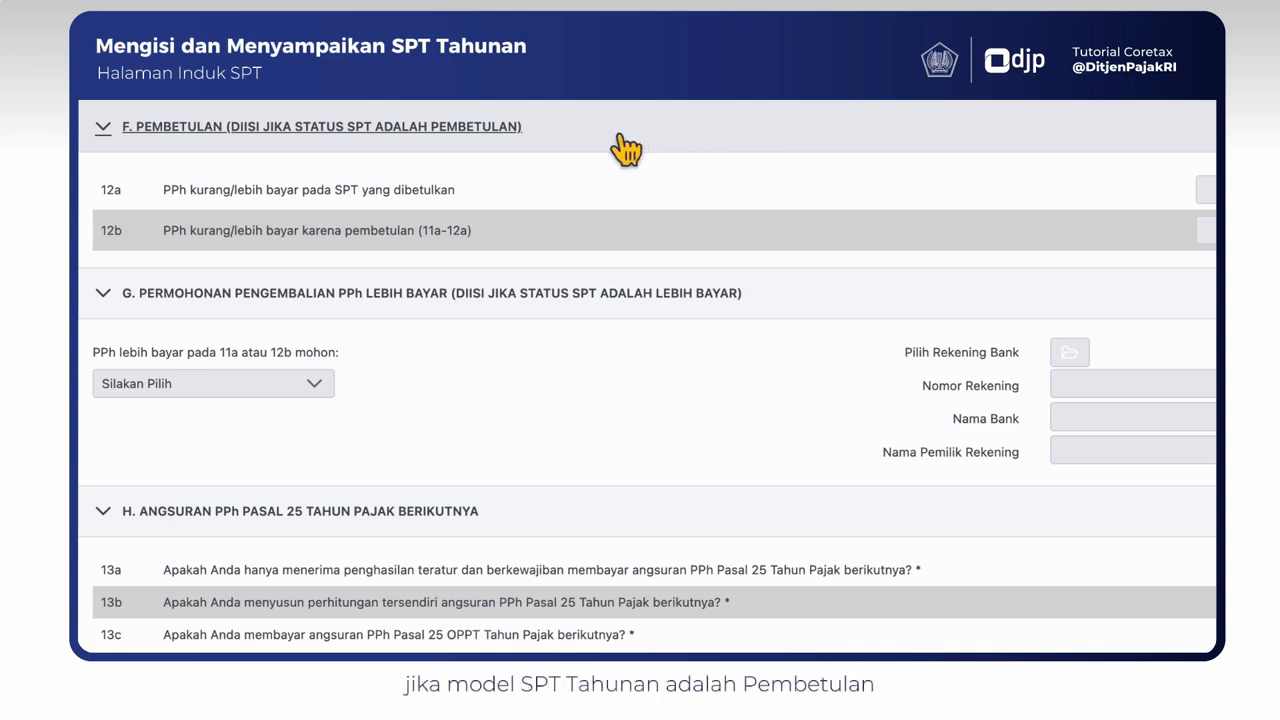
scroll(622, 140, down, 4)
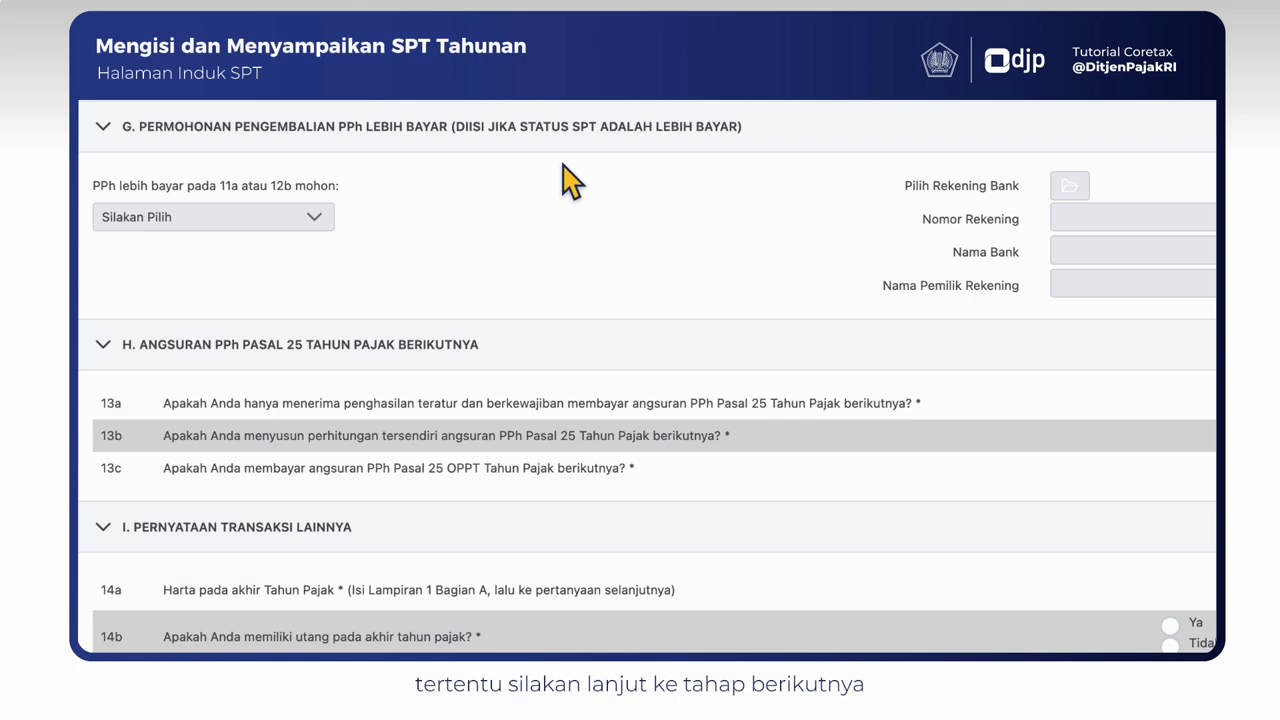
scroll(607, 245, down, 3)
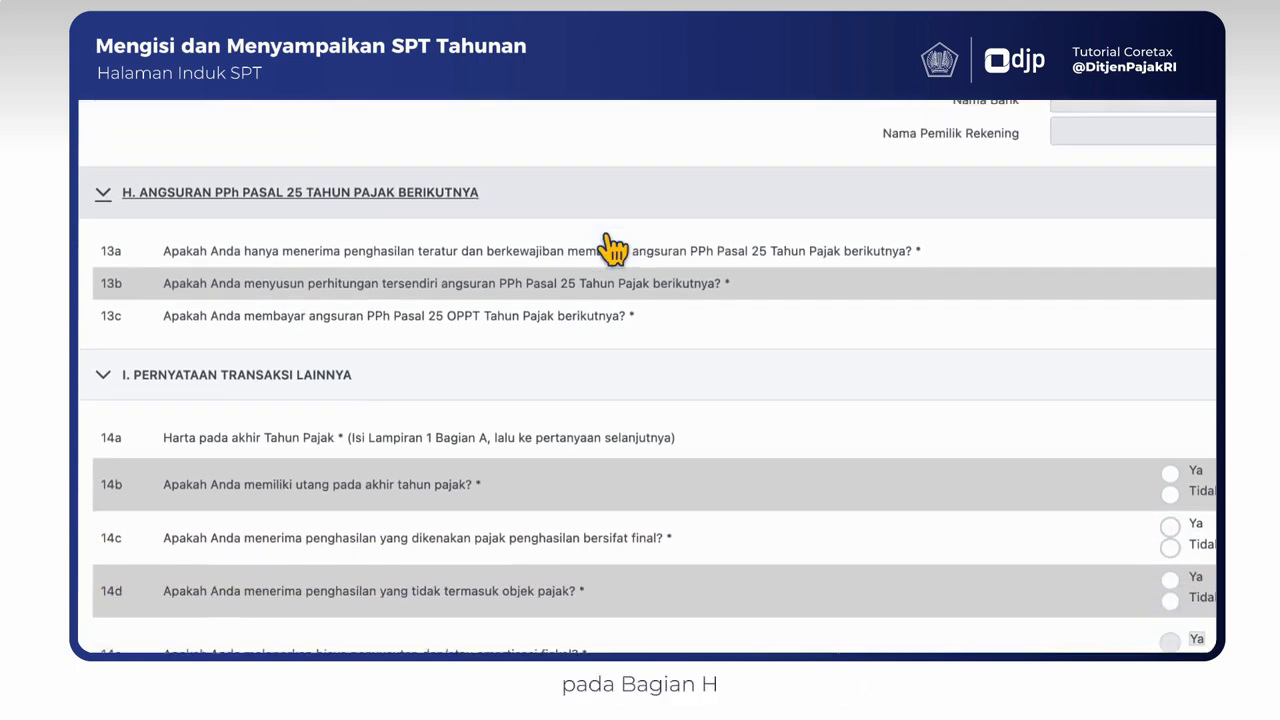
scroll(607, 245, down, 1)
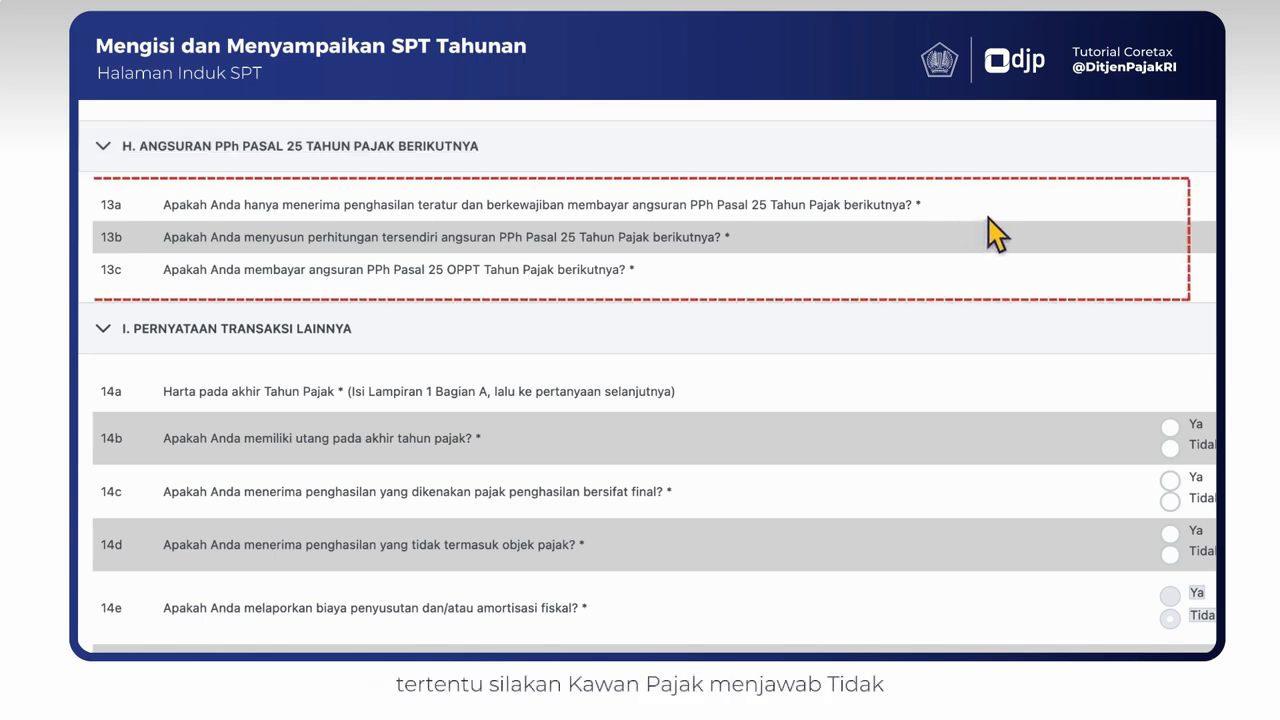
scroll(997, 233, right, 7)
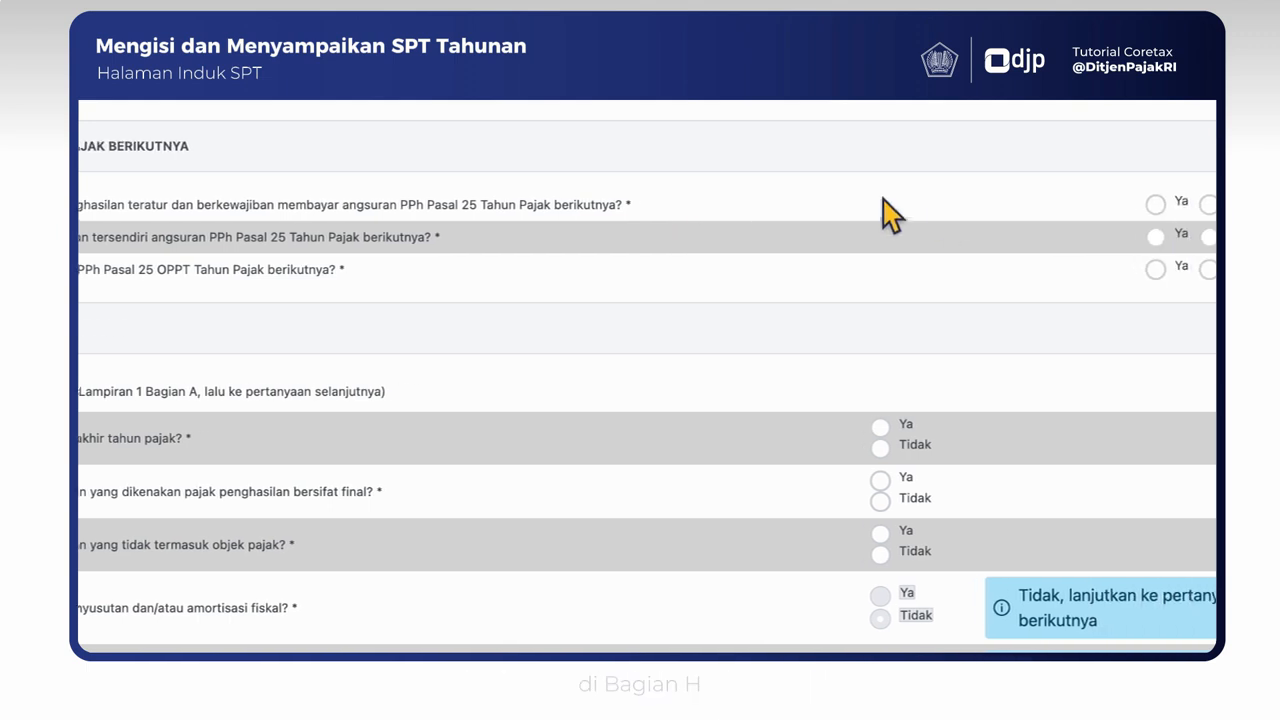
scroll(930, 236, right, 3)
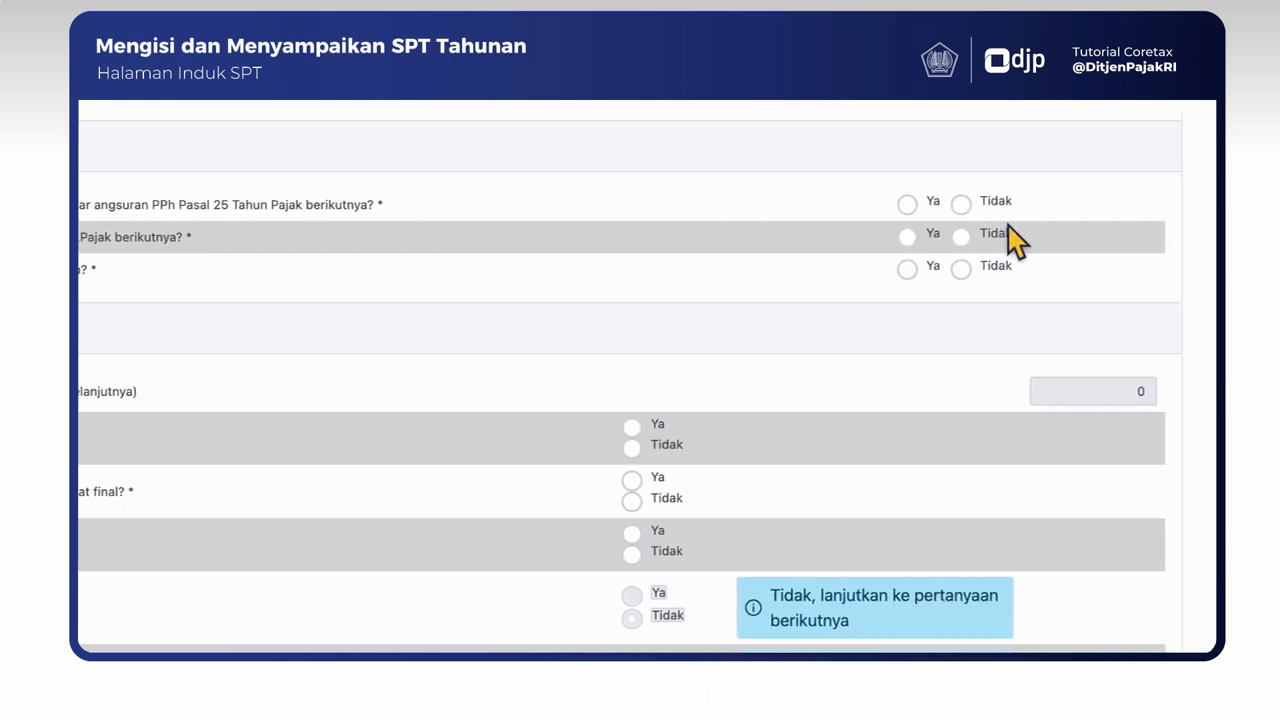
click(961, 205)
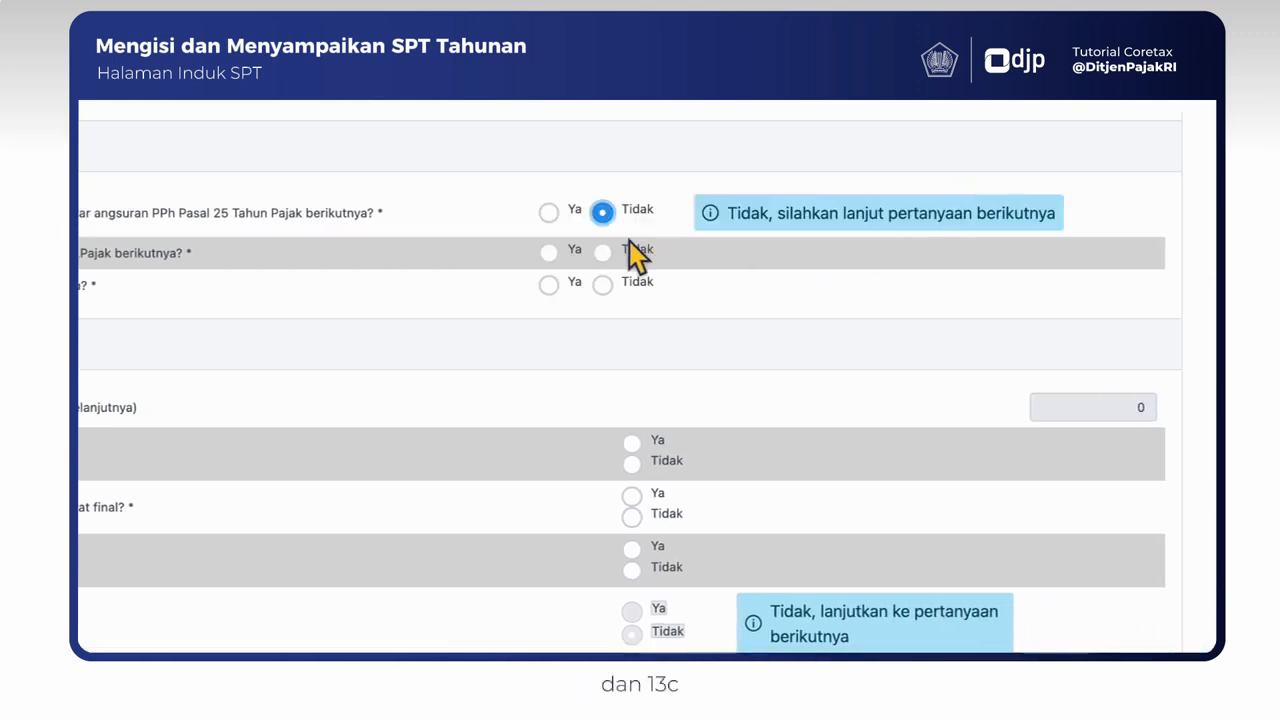
click(604, 253)
click(603, 297)
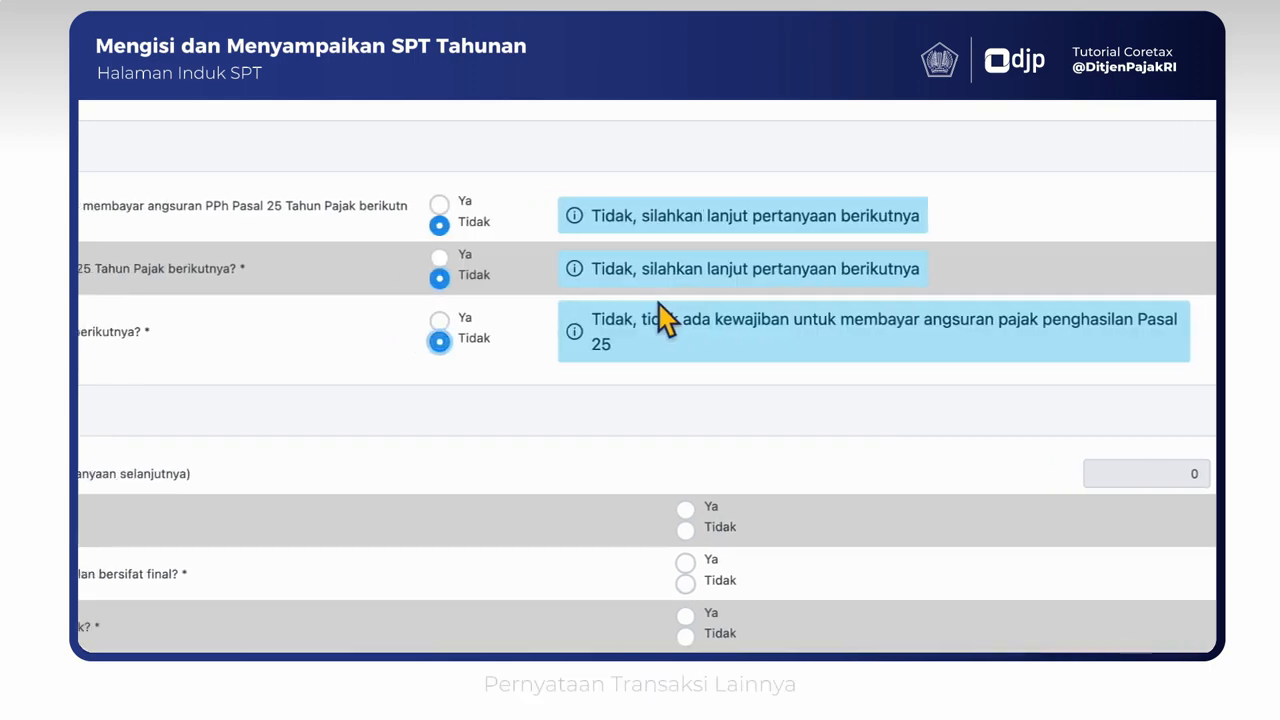
- In section I, answer Ya to 14b on debts and 14c on final-taxed income, and Tidak to 14d and 14g
scroll(865, 320, left, 3)
scroll(1071, 320, down, 5)
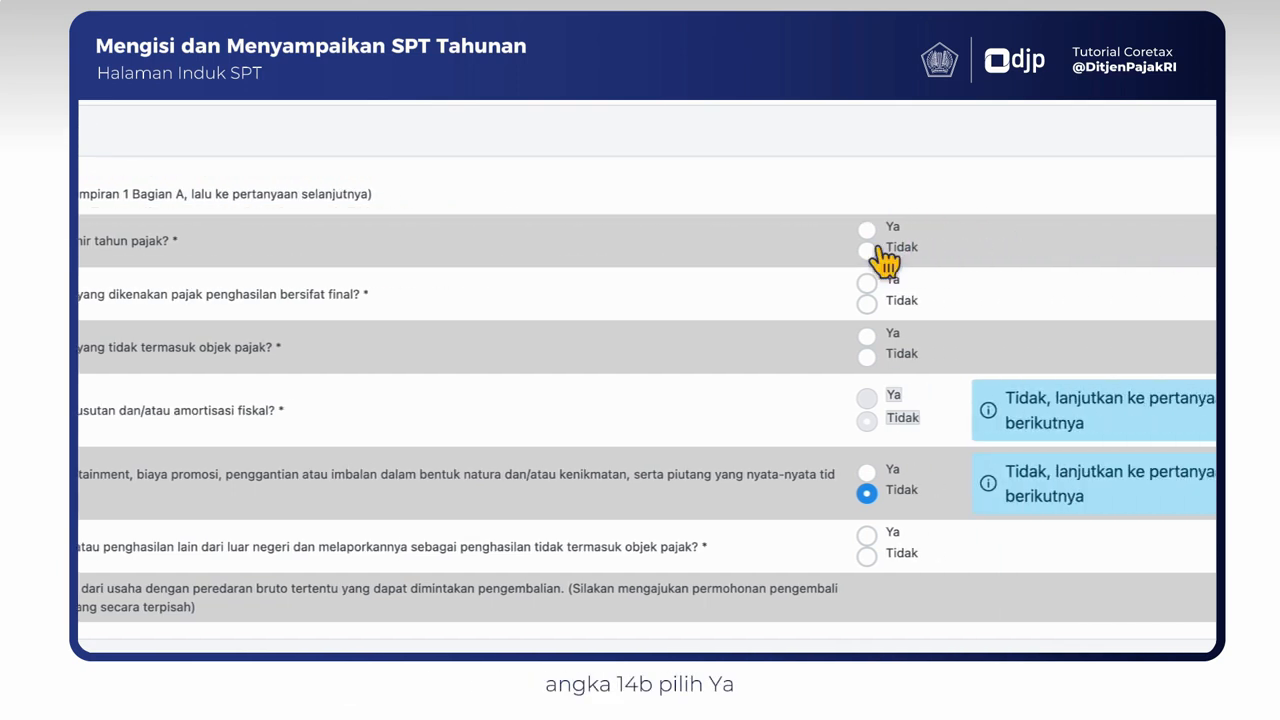
click(686, 230)
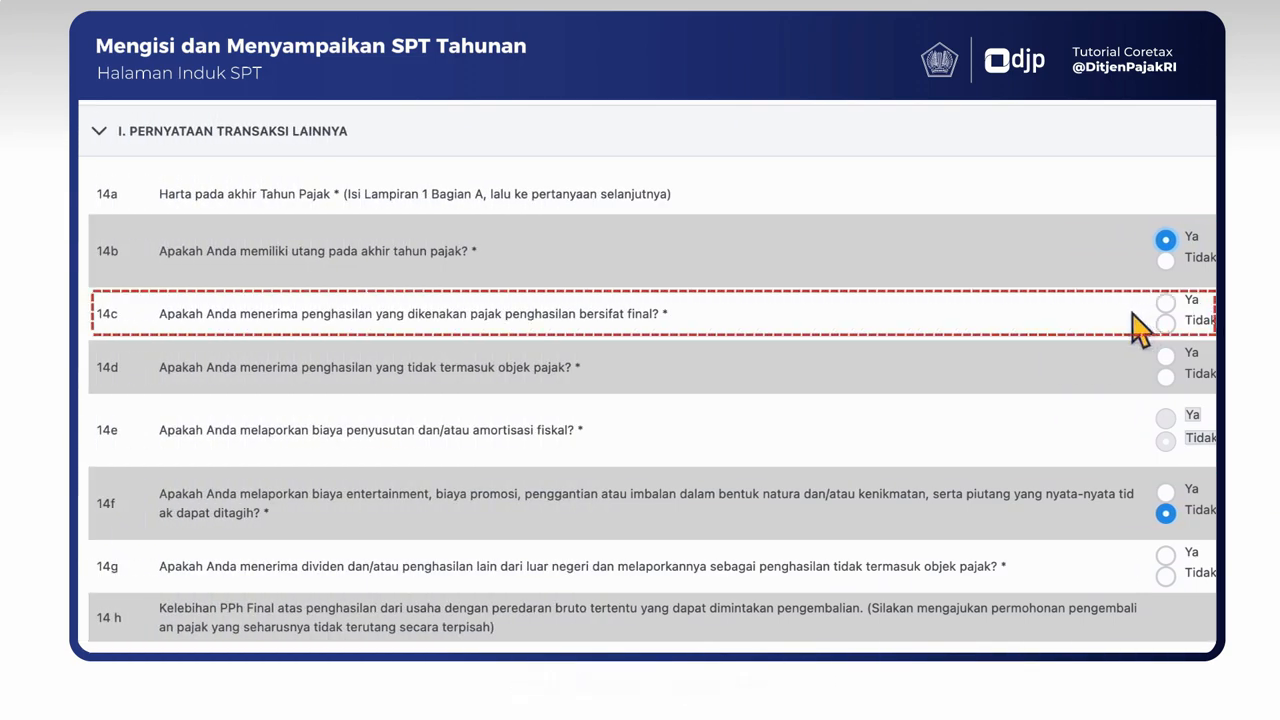
click(1165, 303)
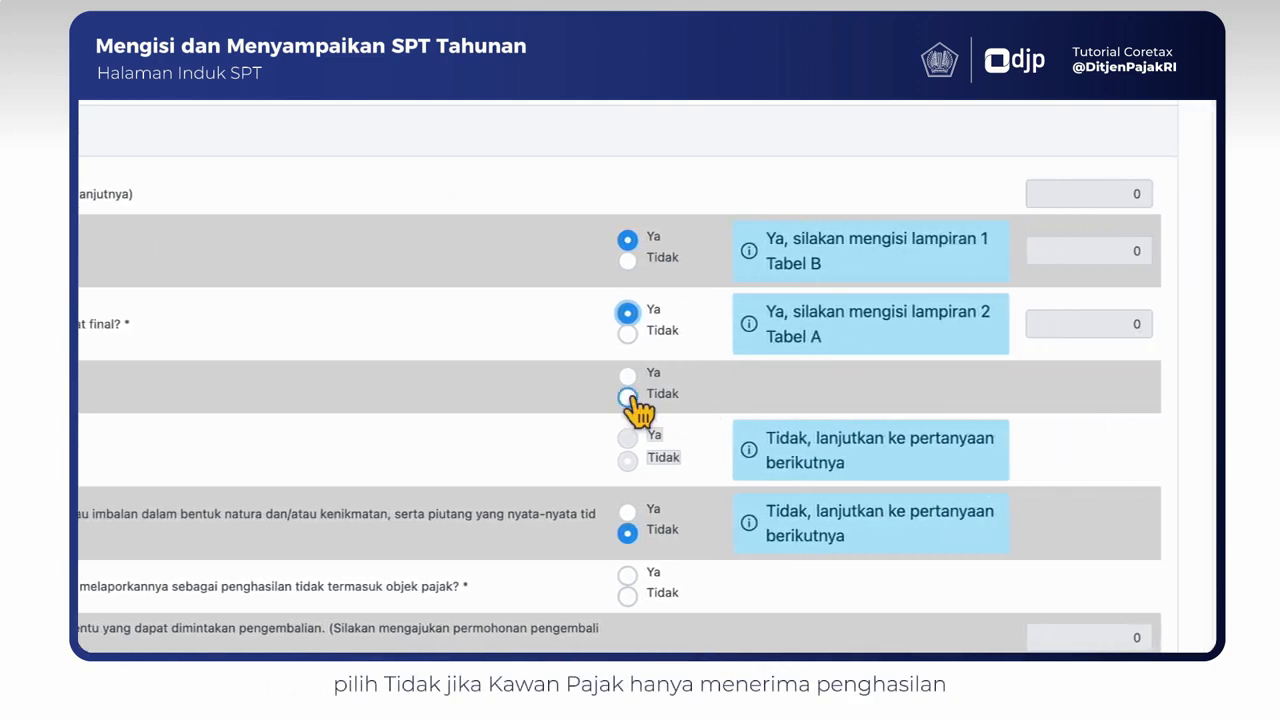
click(627, 396)
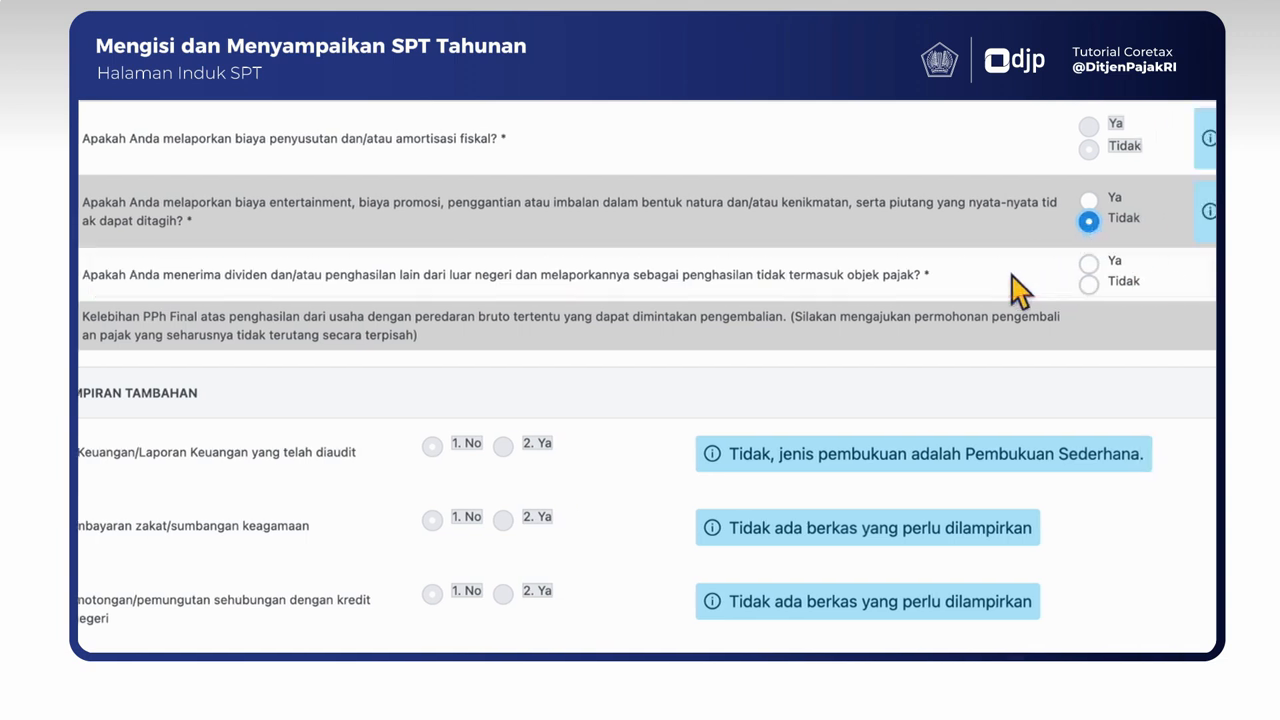
click(667, 284)
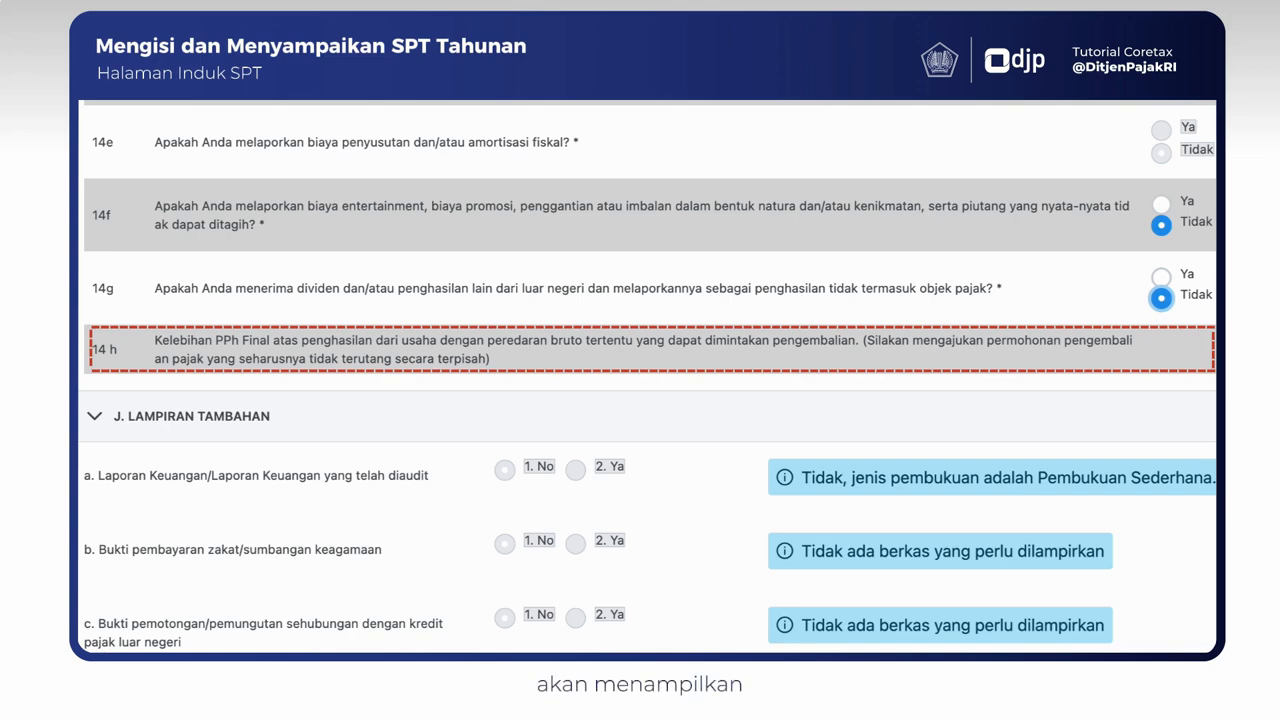
- Answer No to Surat Kuasa and Dokumen Lainnya in section J, and tick the declaration in section K
scroll(648, 376, down, 2)
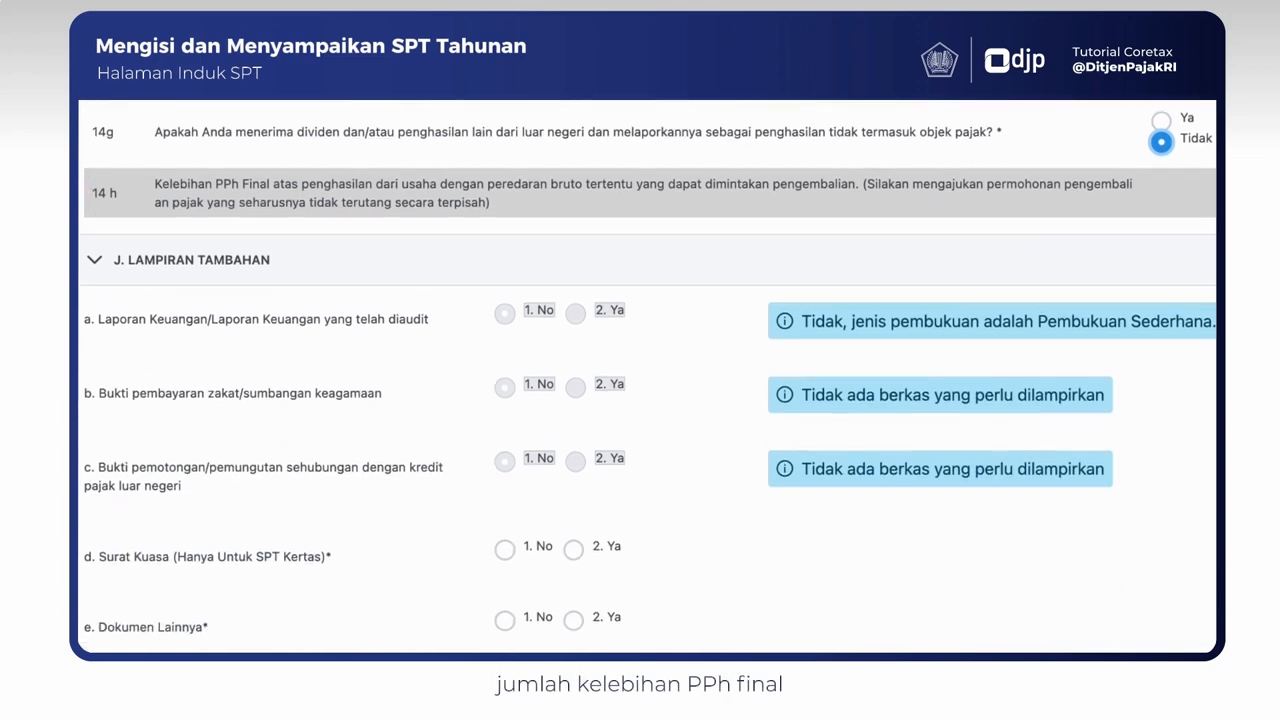
scroll(648, 376, down, 1)
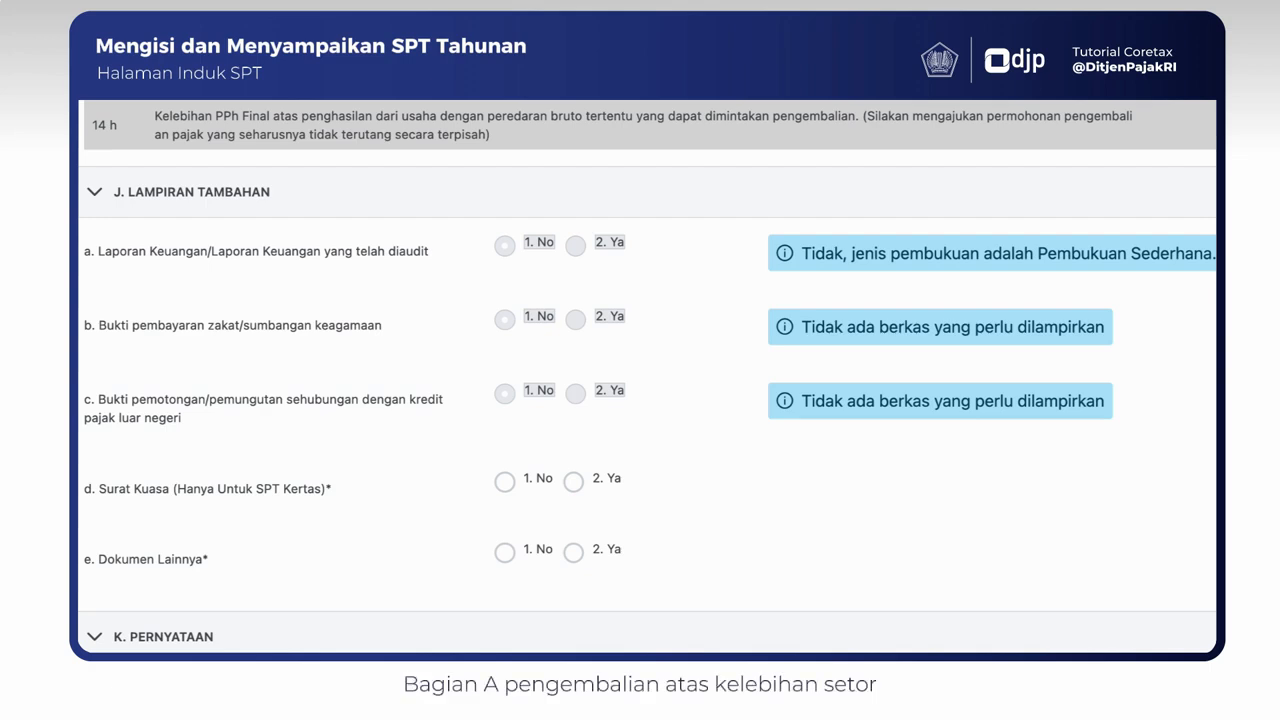
scroll(647, 377, down, 5)
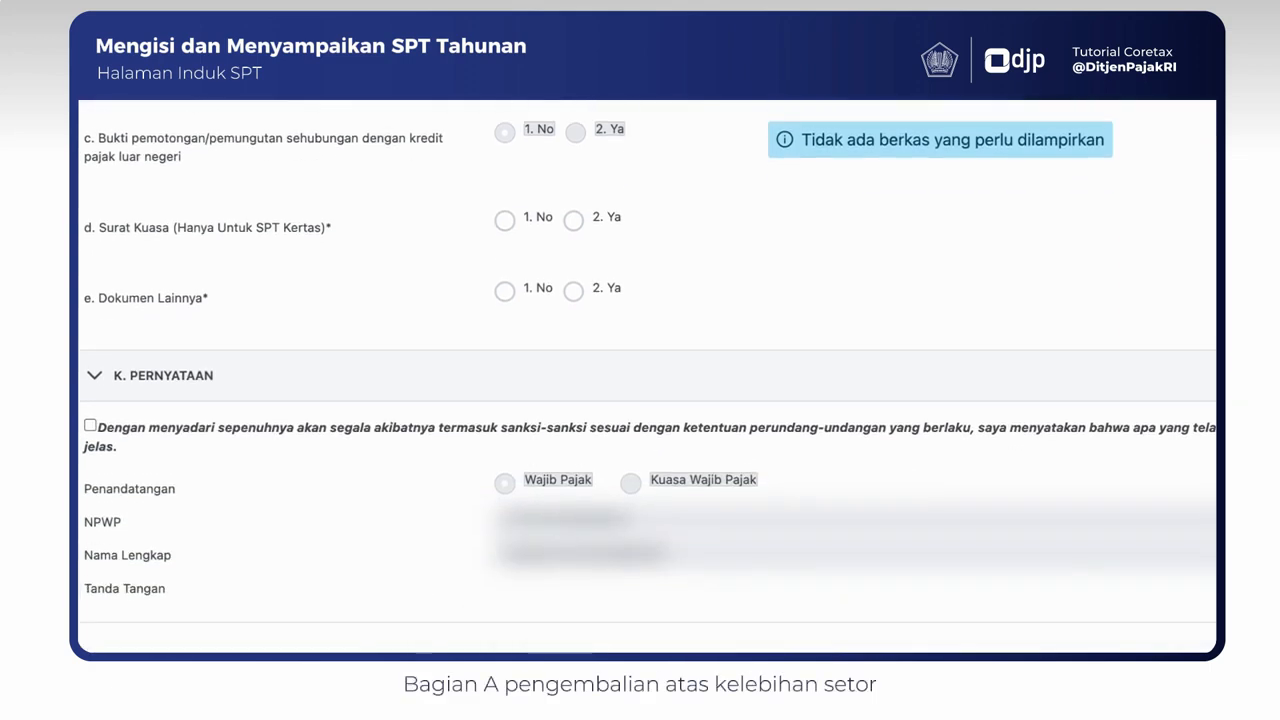
scroll(647, 377, up, 2)
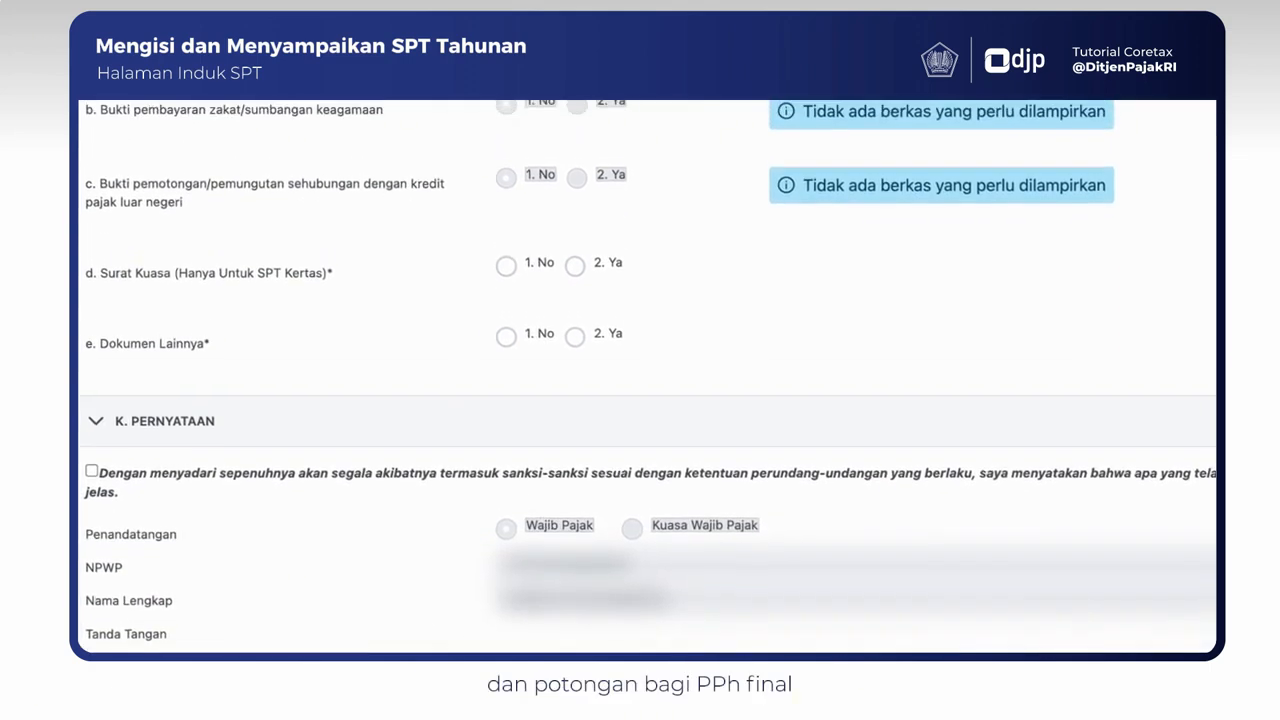
scroll(647, 377, up, 2)
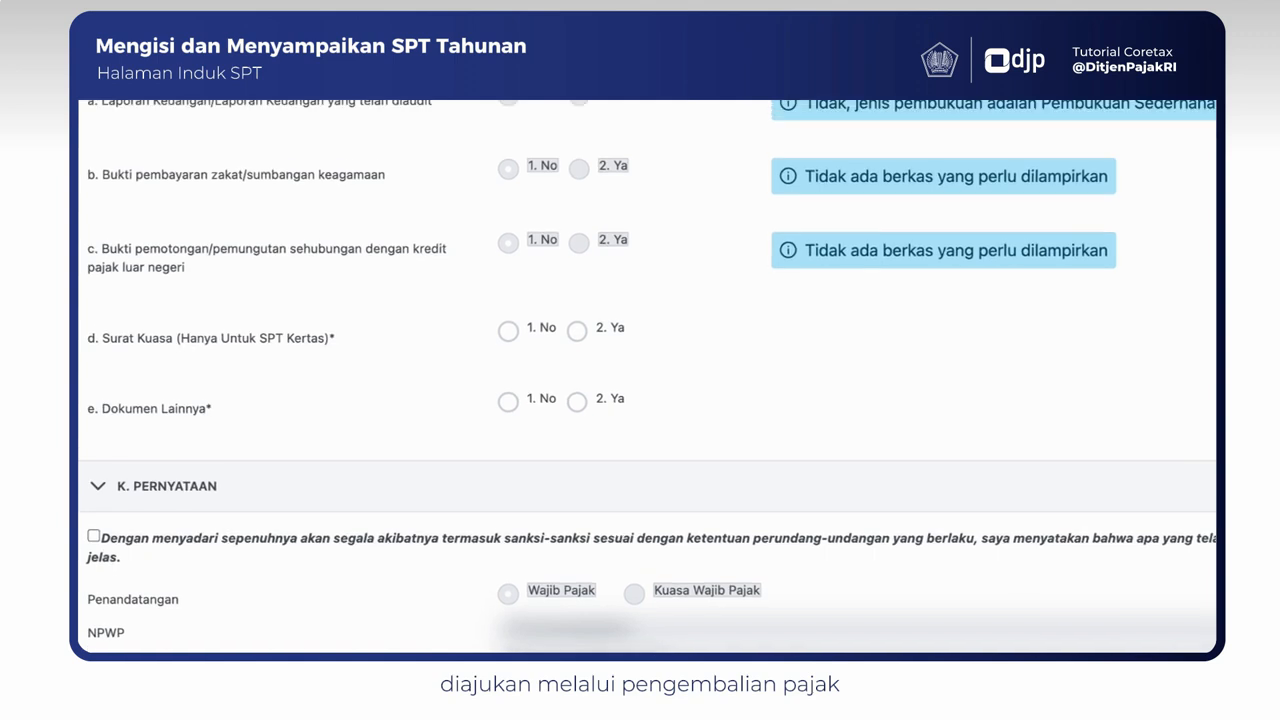
scroll(647, 377, up, 2)
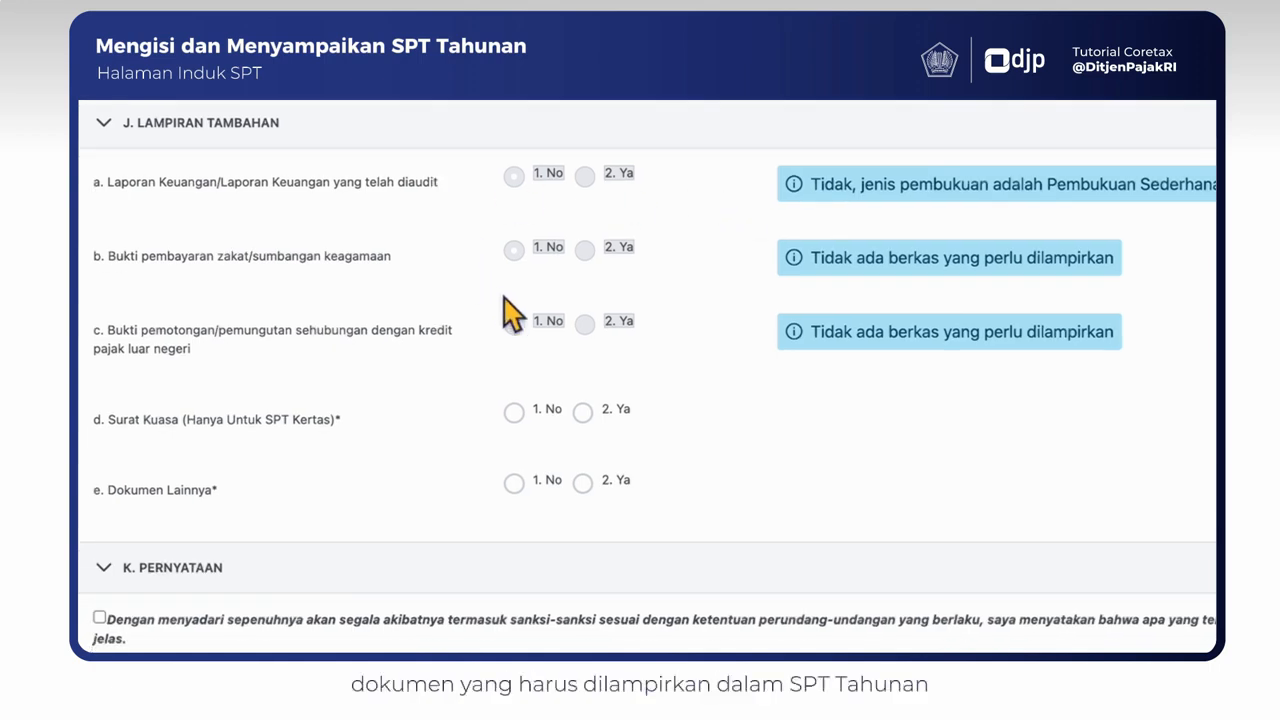
click(514, 413)
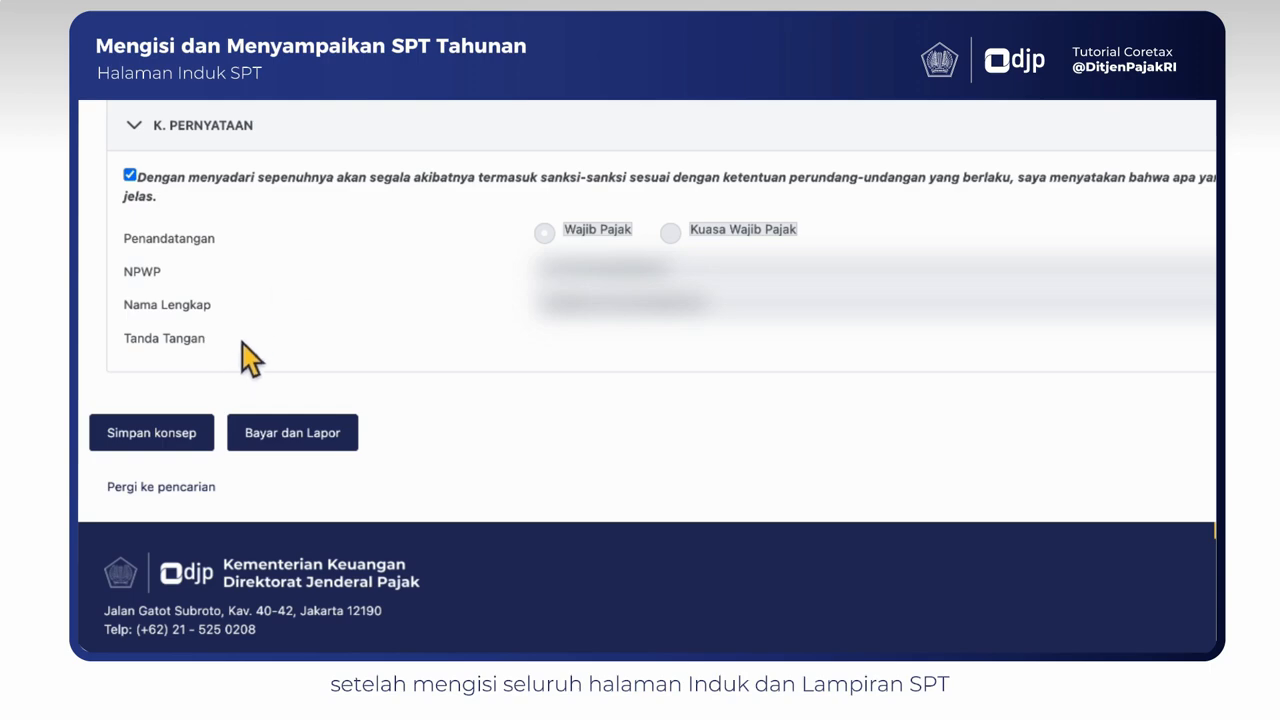
- Save the return as a draft and open attachment L-3B
click(201, 433)
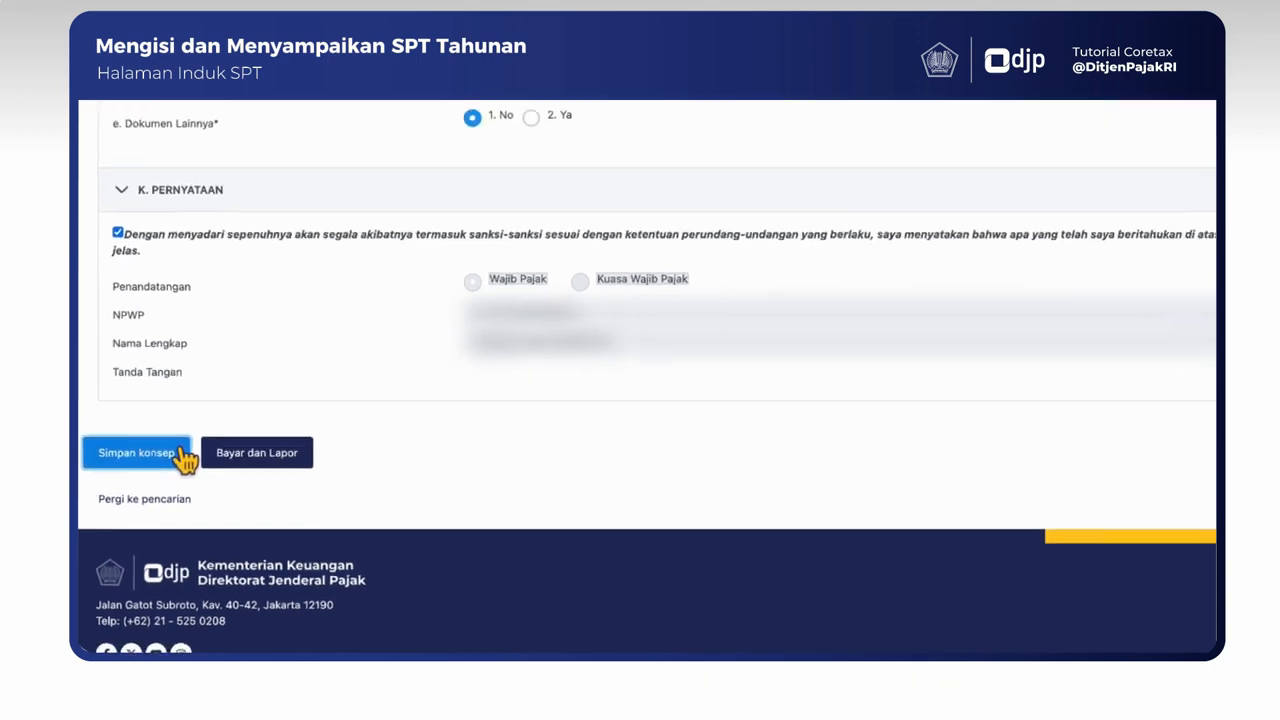
scroll(277, 423, up, 5)
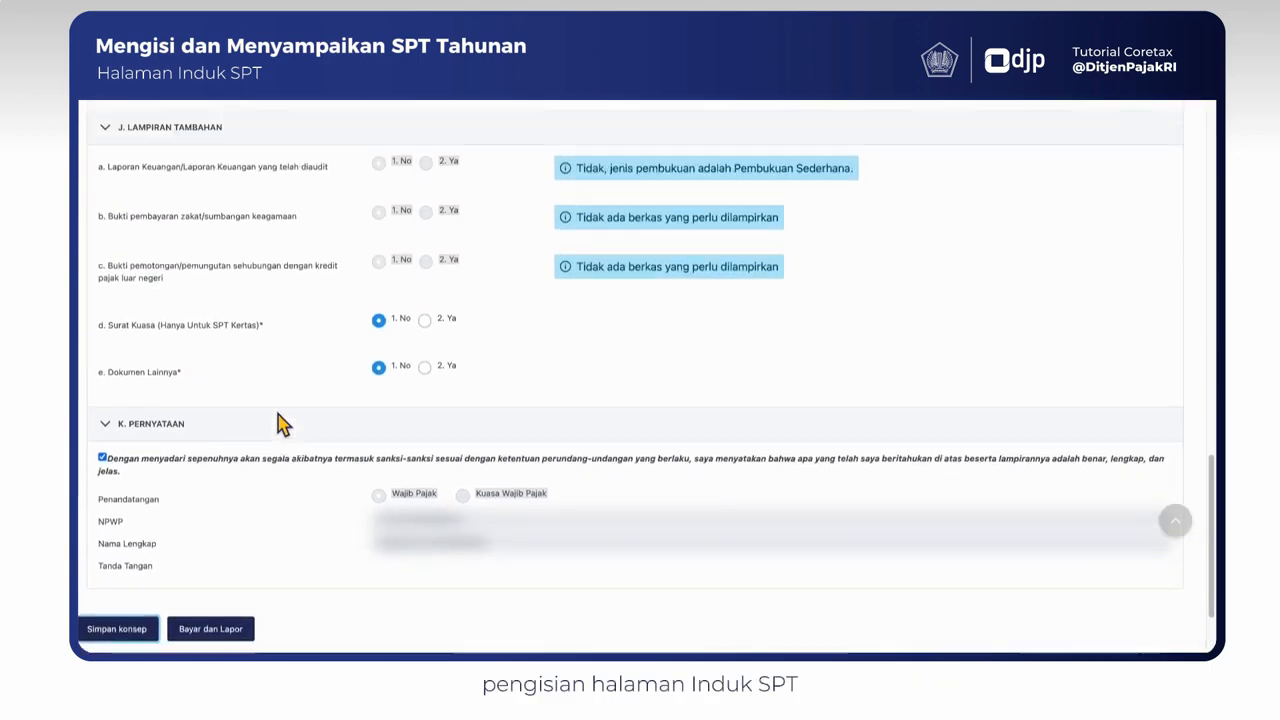
scroll(277, 423, up, 15)
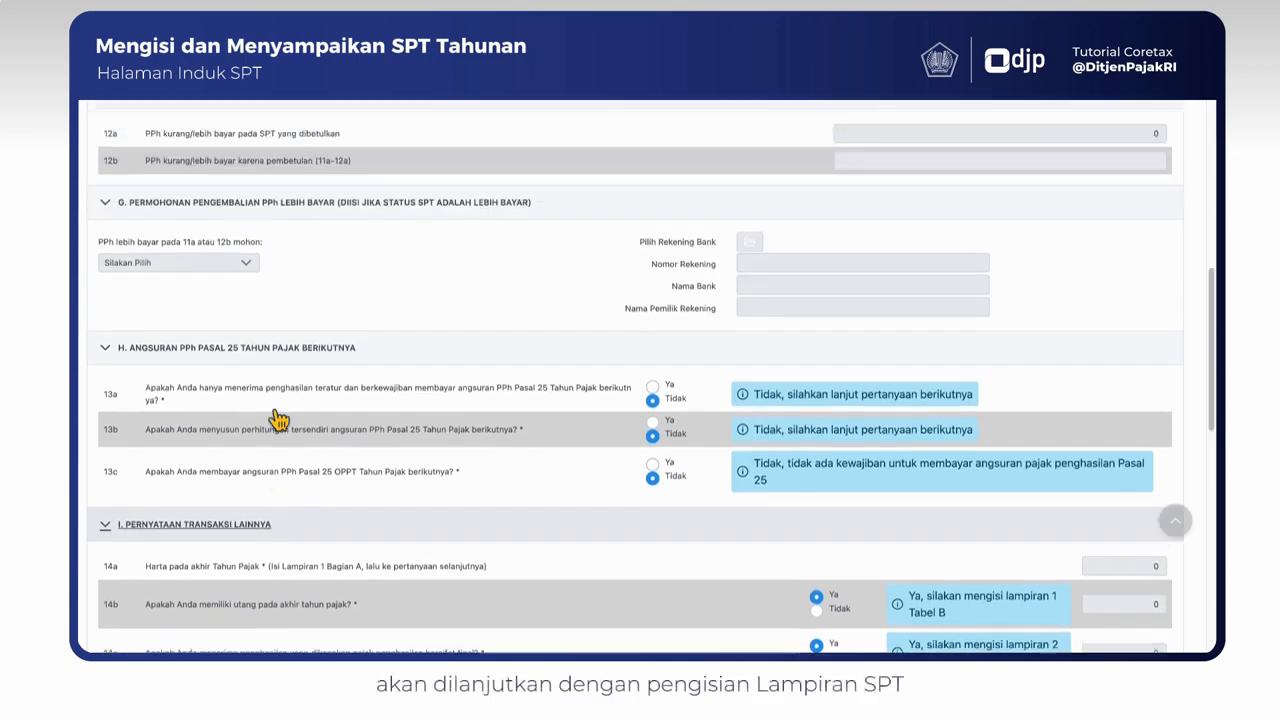
scroll(277, 424, up, 15)
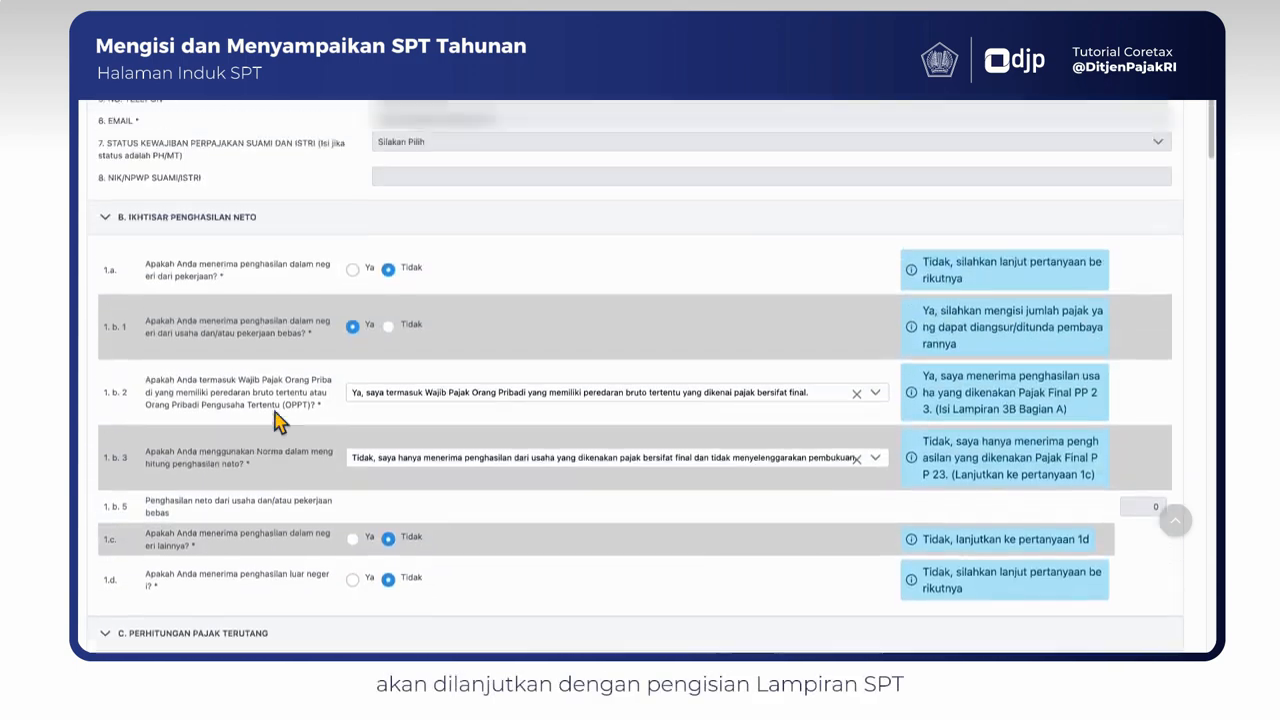
scroll(277, 424, up, 5)
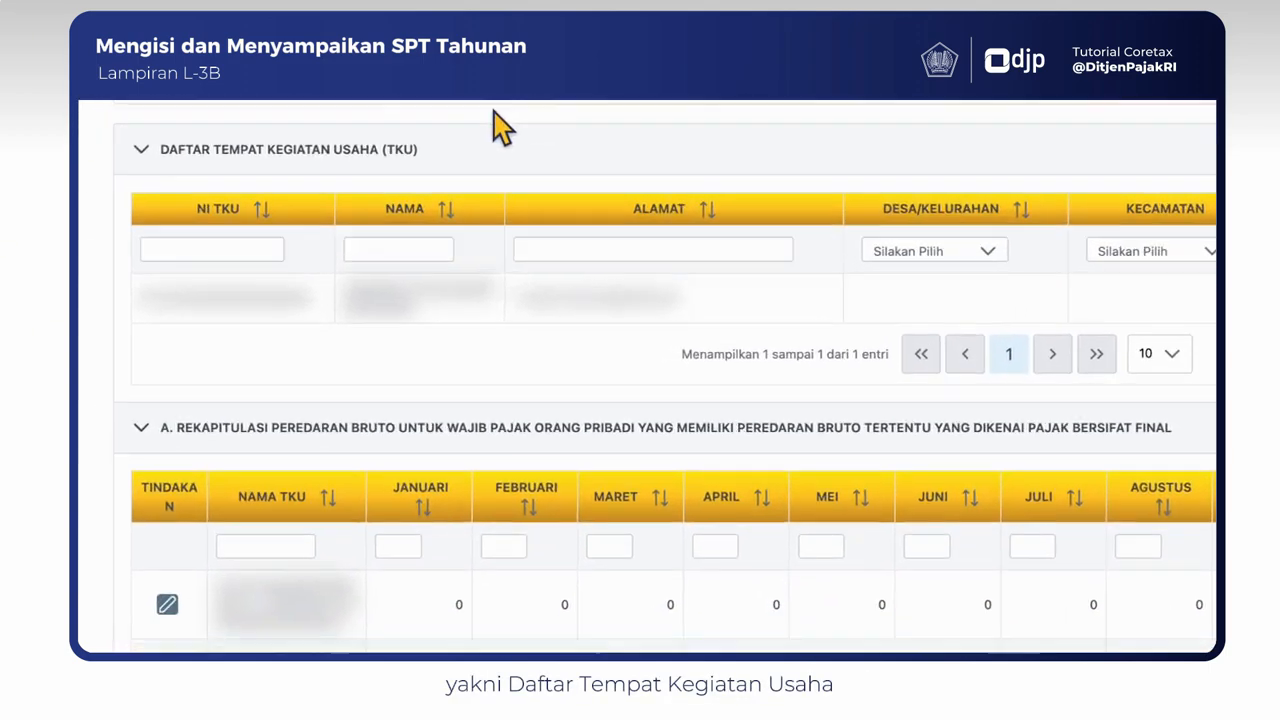
- Look through the L-3B sections by collapsing the TKU list and parts A to C and expanding them again
click(141, 160)
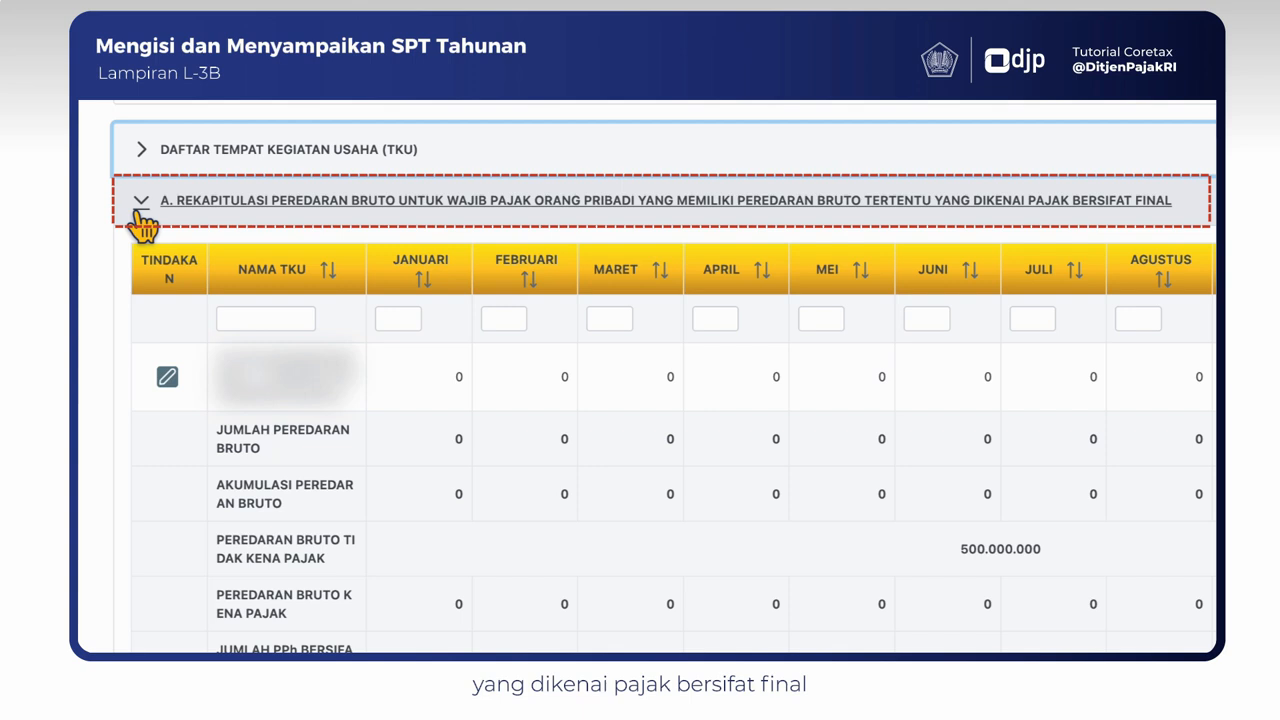
click(141, 218)
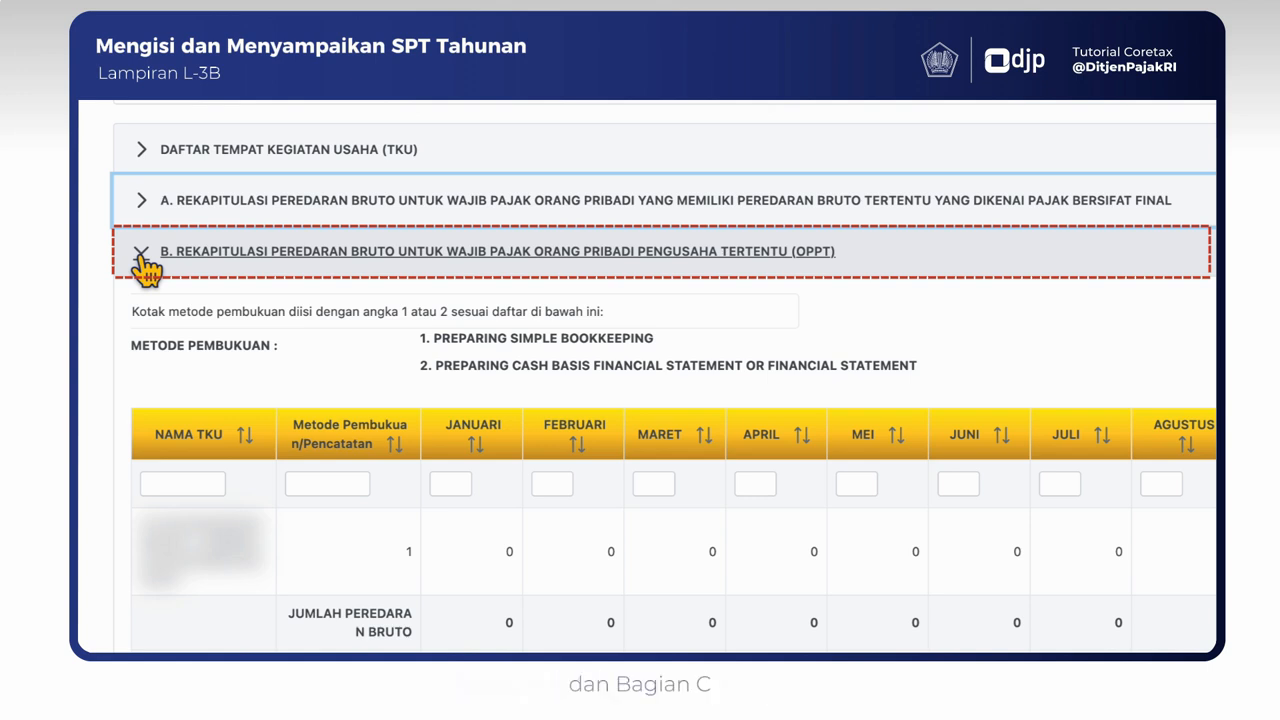
click(141, 254)
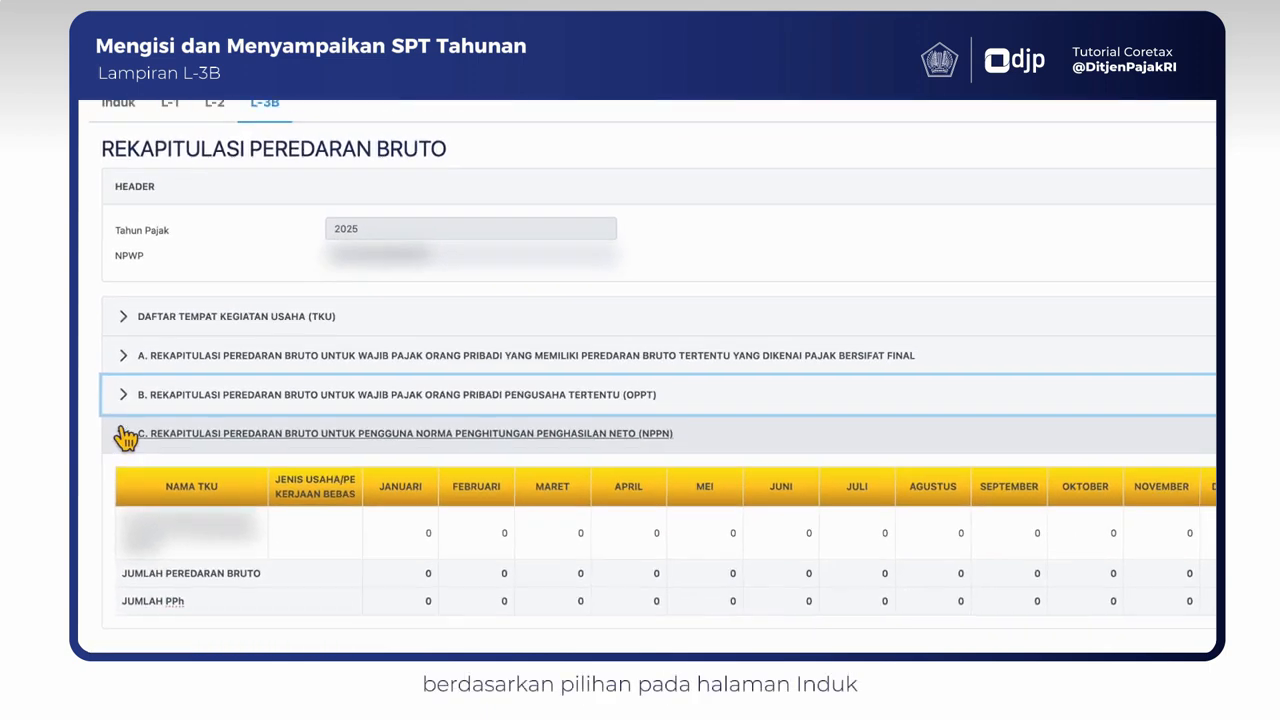
click(114, 466)
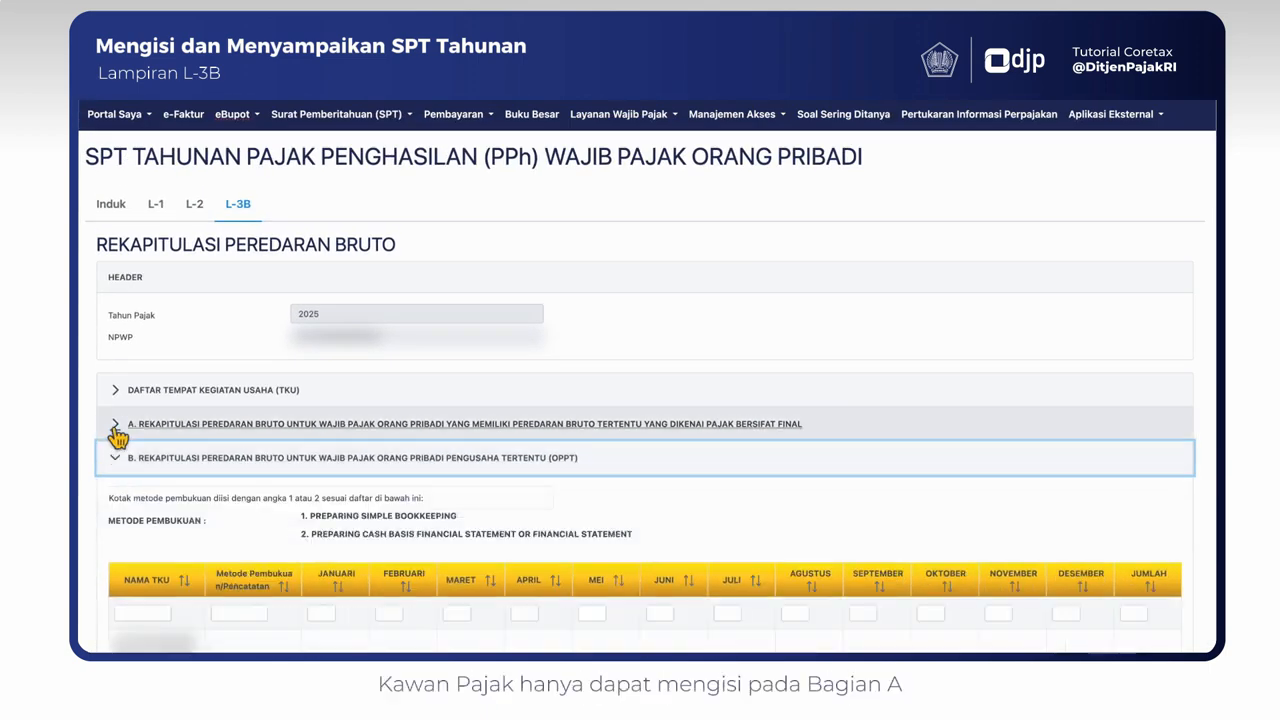
click(115, 426)
click(114, 392)
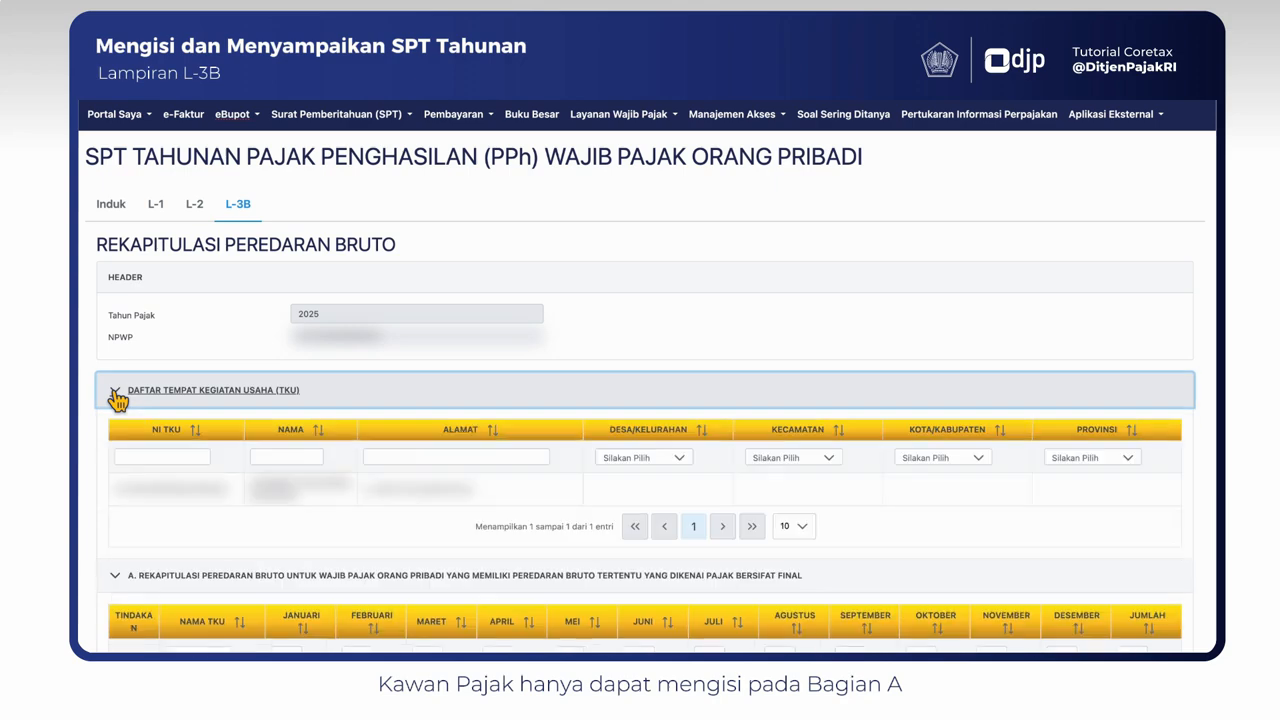
- Edit the TKU's gross turnover in part A, entering 125.000.000, 150.000.000, 120.000.000, 135.000.000, 145.000.000 and 165.000.000 for Januari to Juni
scroll(250, 541, down, 5)
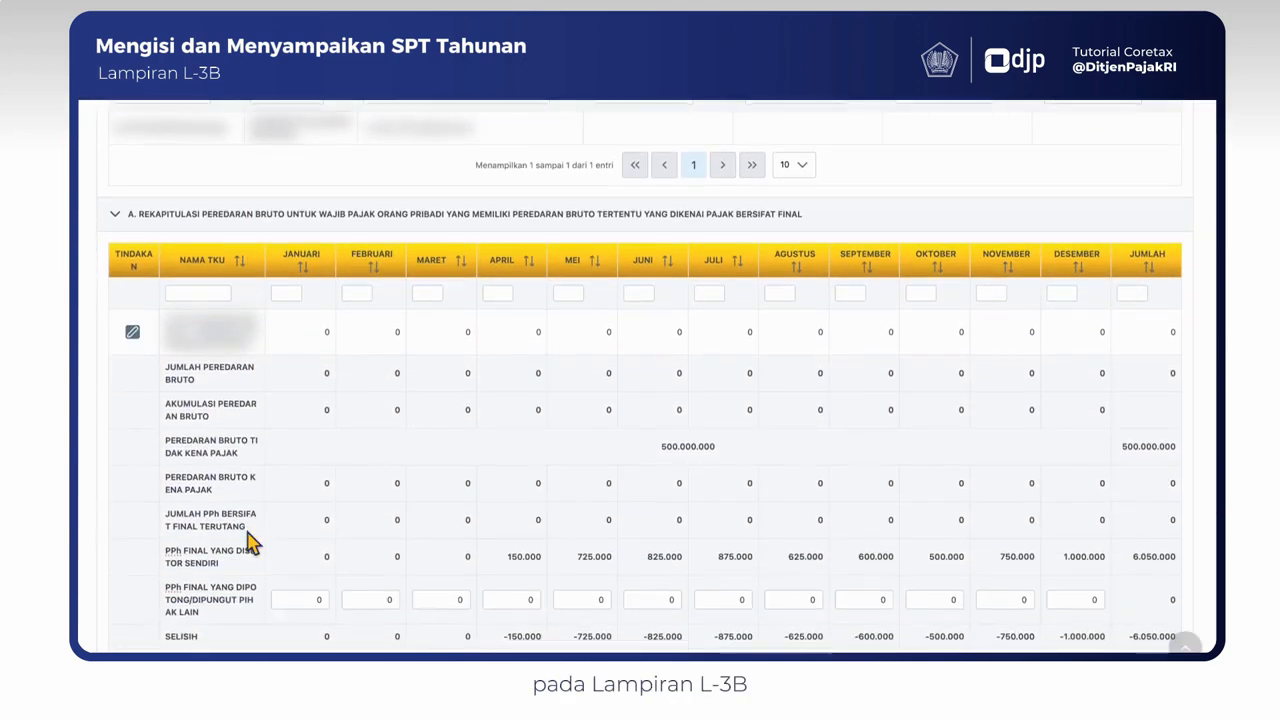
scroll(243, 525, down, 1)
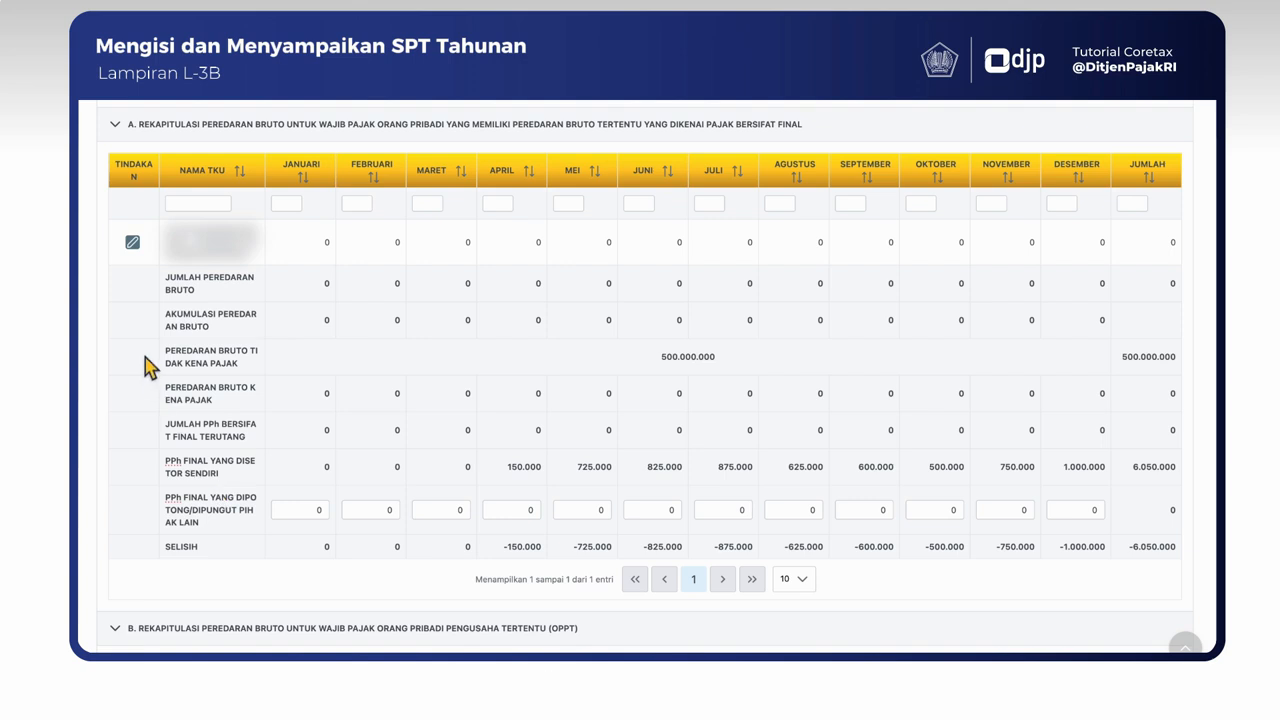
click(133, 244)
text(125000000)
key(Tab)
text(1)
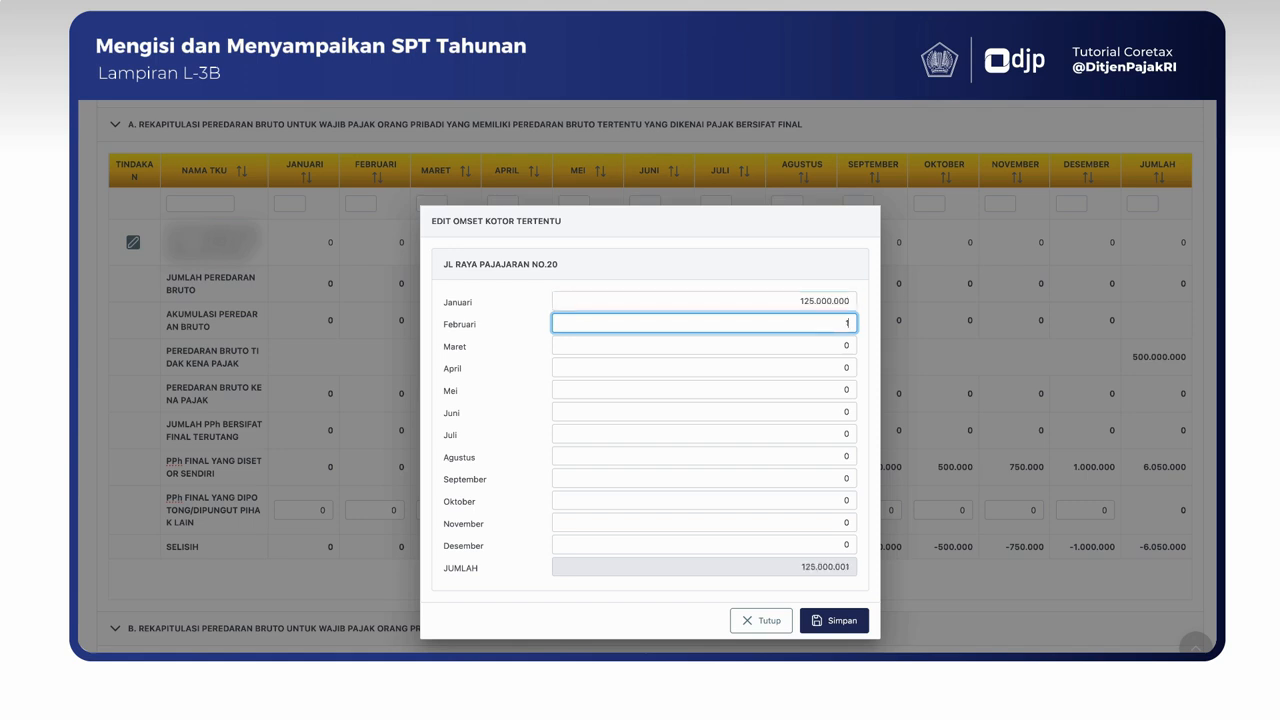
text(50000000	120000000	135000000	145000000	165000000	17)
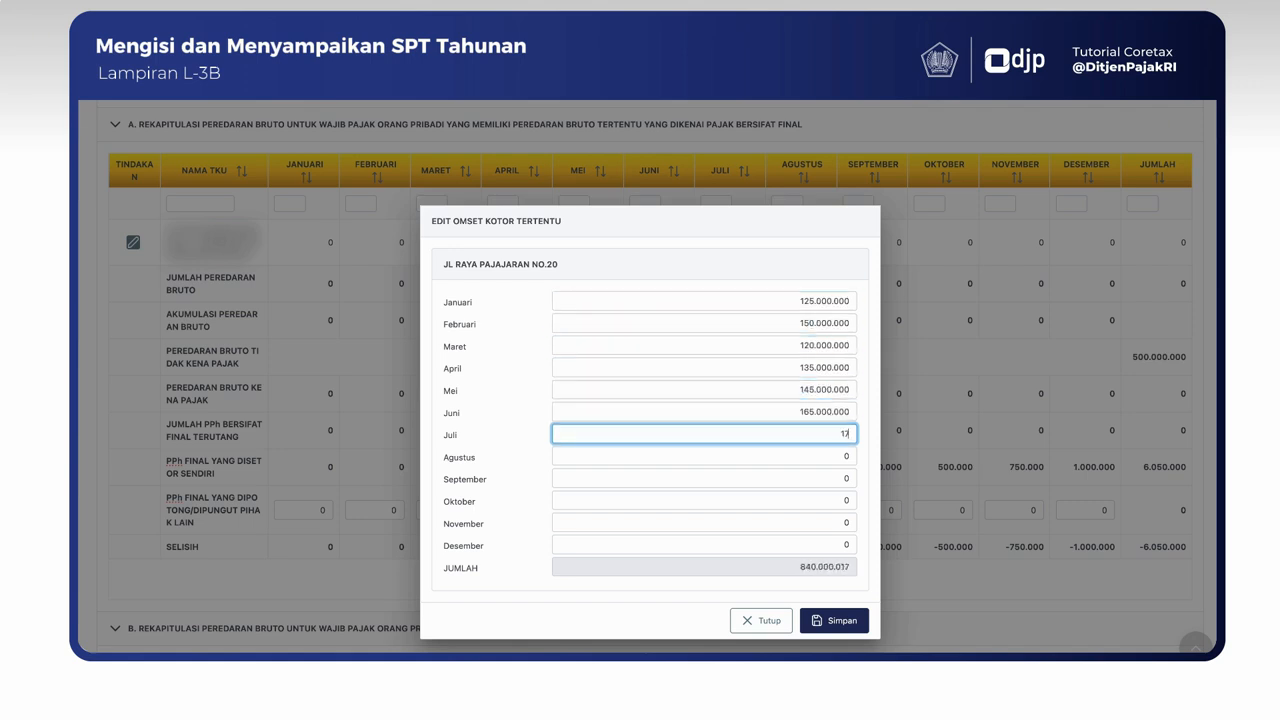
- Enter 175.000.000, 125.000.000, 120.000.000, 100.000.000, 150.000.000 and 200.000.000 as turnover for Juli to Desember, and save the entry
text(5000000	125000000	120000000	100000000	150000)
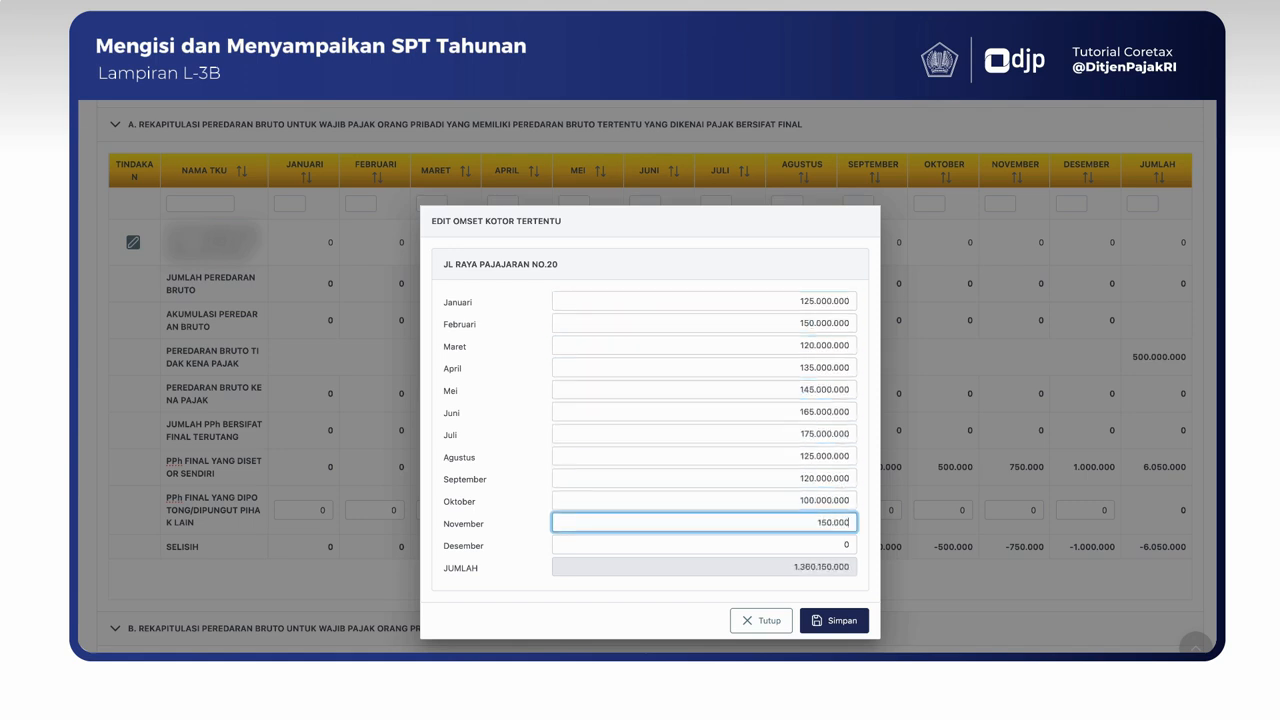
text(000)
key(Tab)
text(200000000)
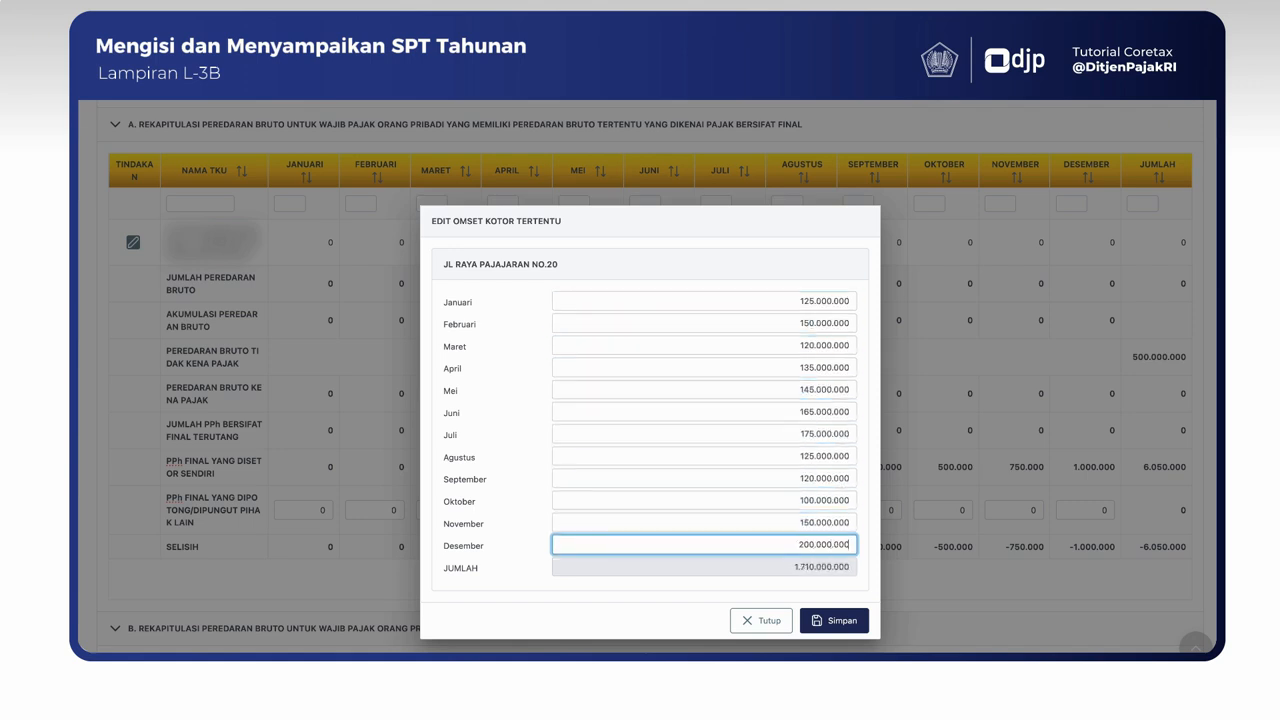
click(833, 622)
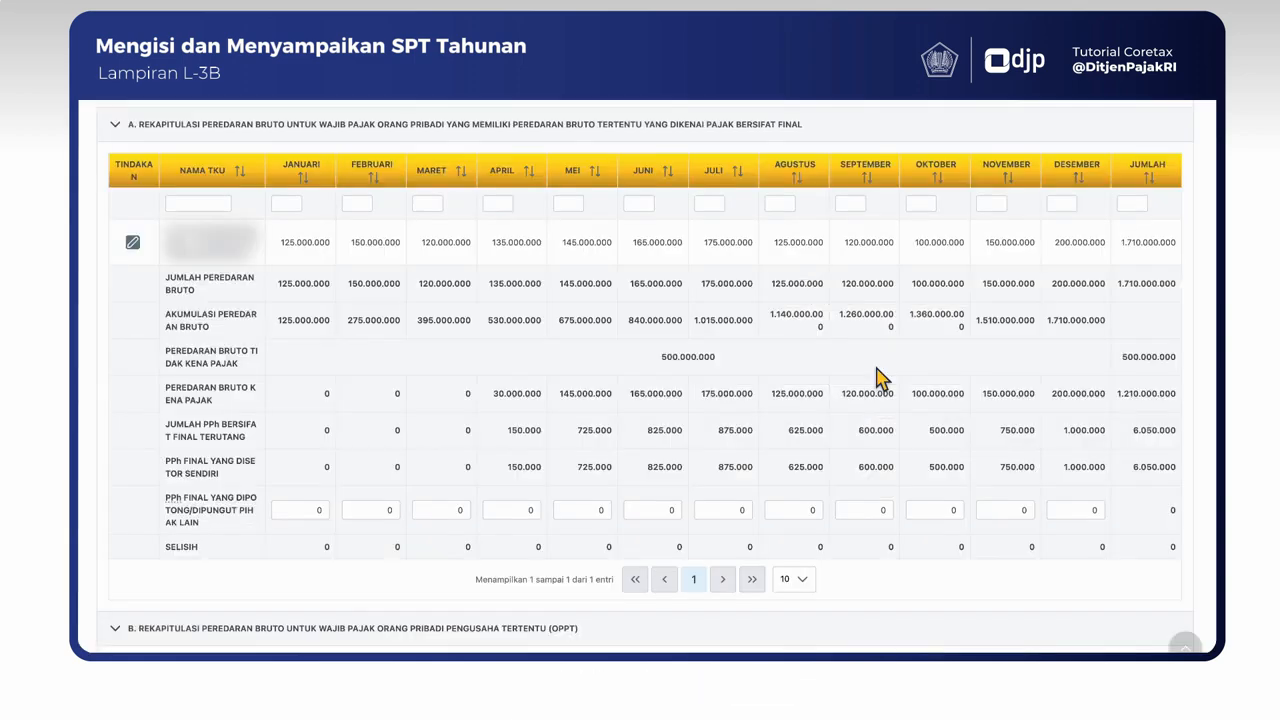